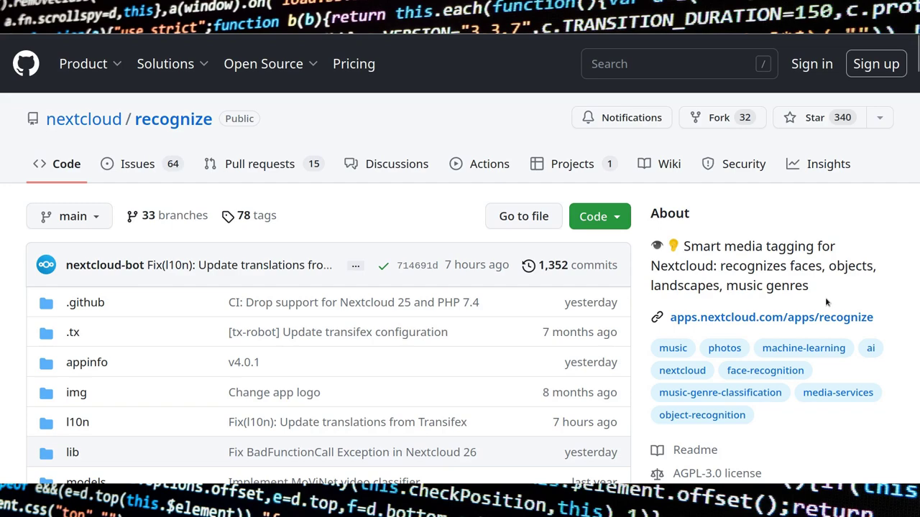
# - Read through the Recognize README, highlighting its Privacy paragraph along the way
pyautogui.scroll(-10, 872, 292)
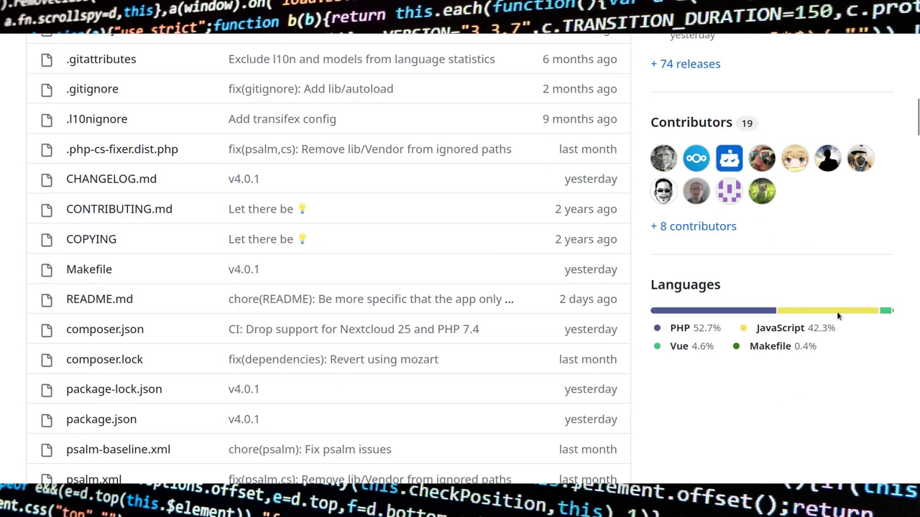
pyautogui.scroll(-5, 837, 316)
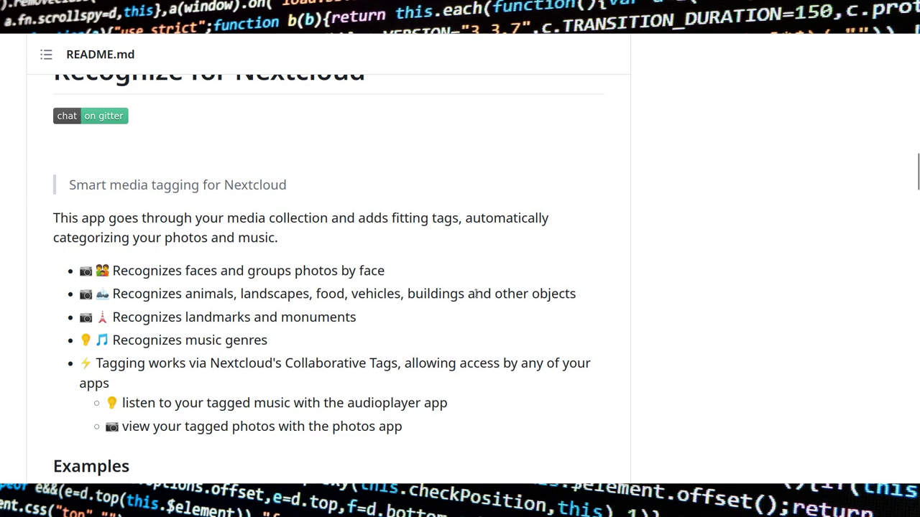
pyautogui.scroll(-3, 624, 295)
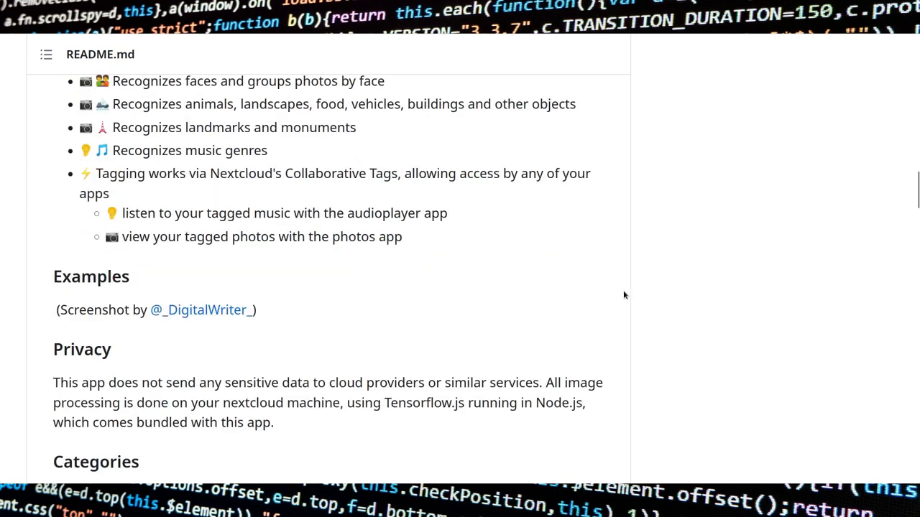
pyautogui.scroll(-1, 624, 295)
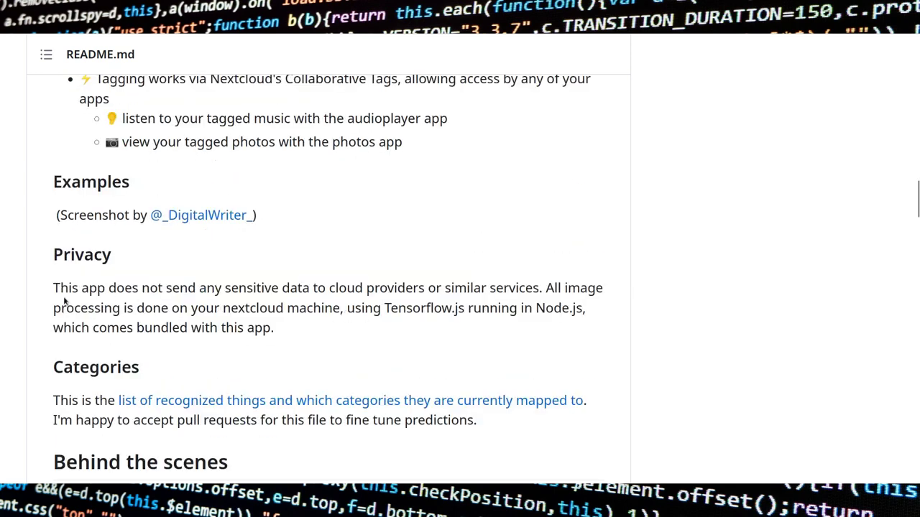
pyautogui.moveTo(56, 288); pyautogui.dragTo(206, 288)
pyautogui.moveTo(53, 288); pyautogui.dragTo(454, 357)
pyautogui.click(454, 357)
pyautogui.scroll(-2, 650, 345)
pyautogui.scroll(-1, 649, 346)
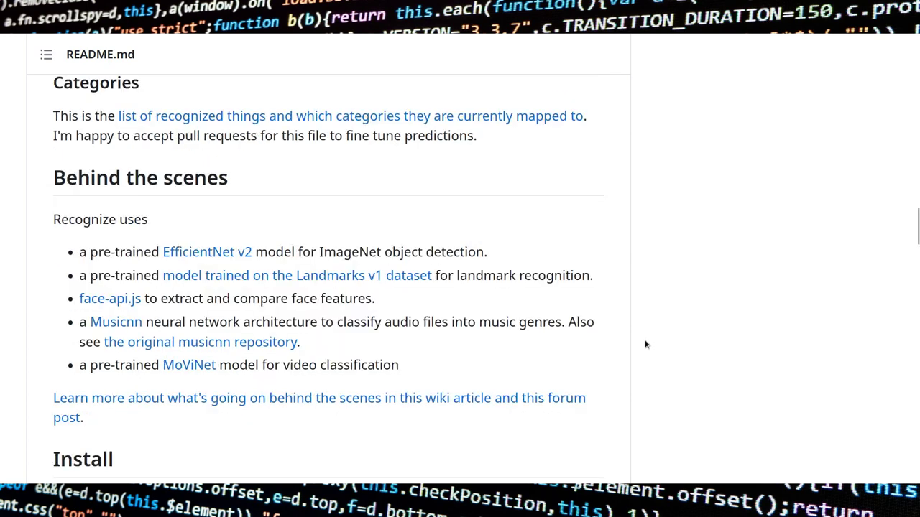
pyautogui.scroll(-4, 645, 345)
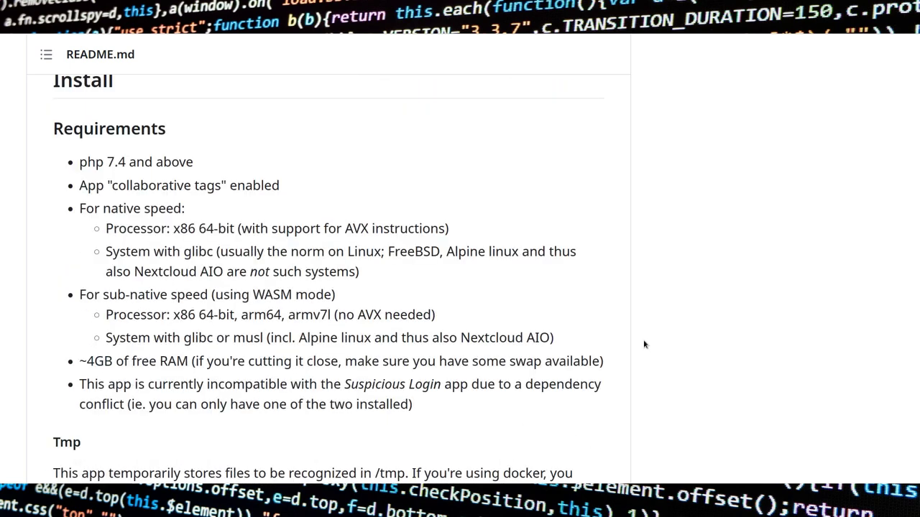
pyautogui.scroll(-1, 645, 345)
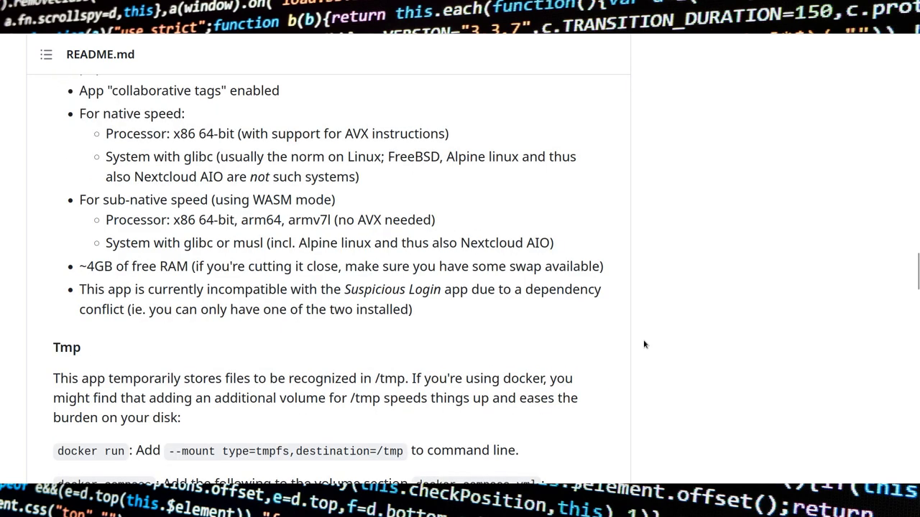
pyautogui.scroll(-5, 645, 345)
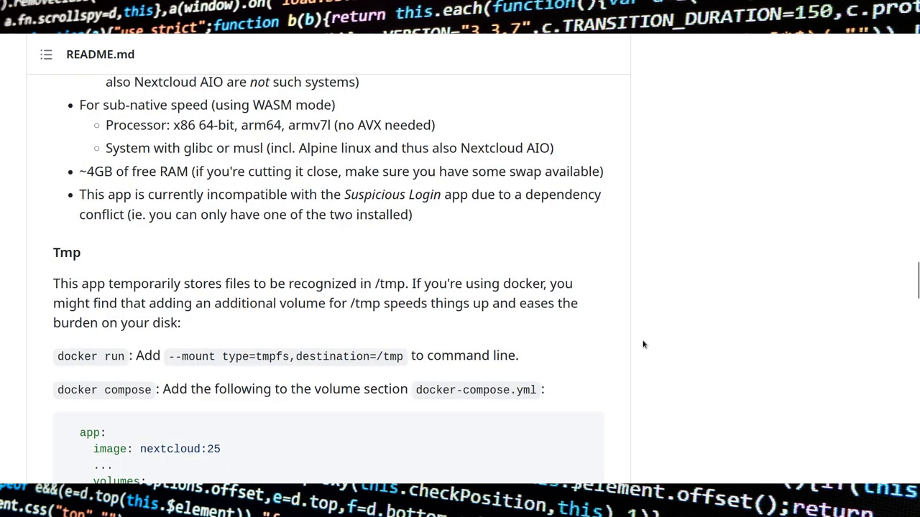
pyautogui.scroll(-8, 644, 345)
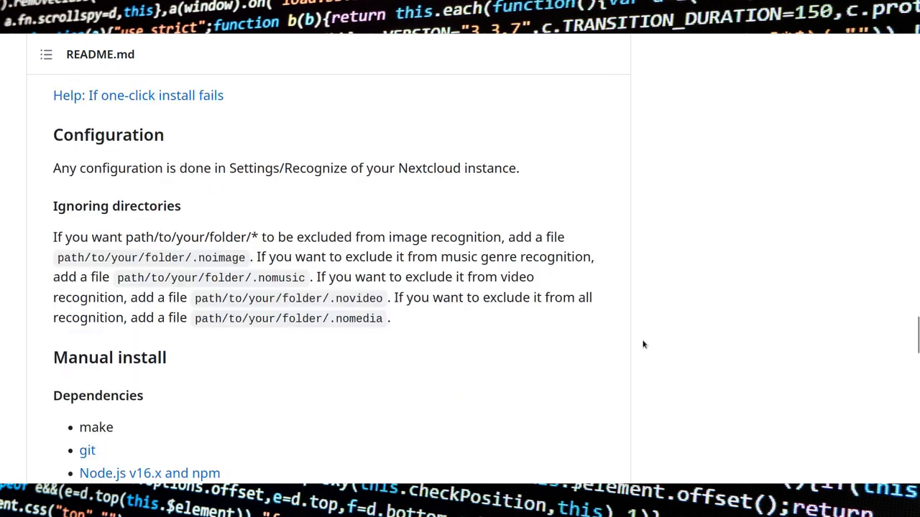
pyautogui.scroll(-8, 644, 345)
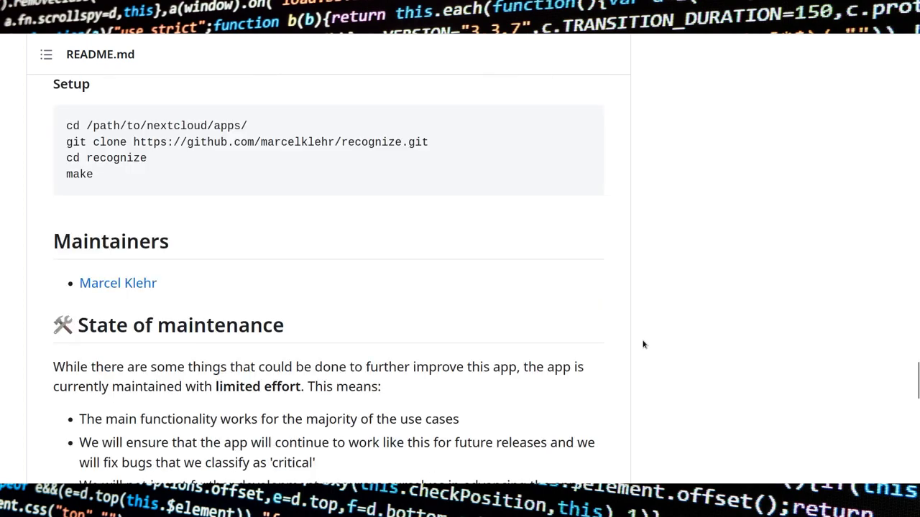
pyautogui.scroll(-4, 643, 344)
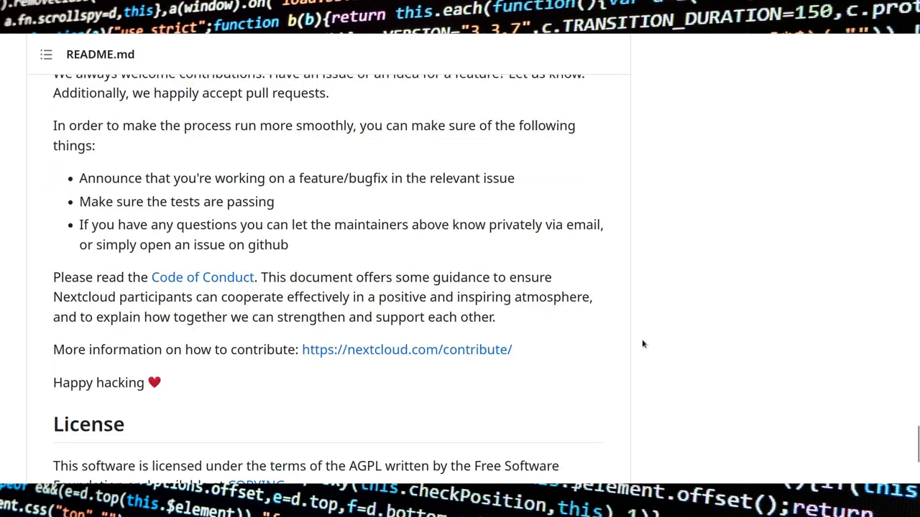
pyautogui.scroll(20, 684, 407)
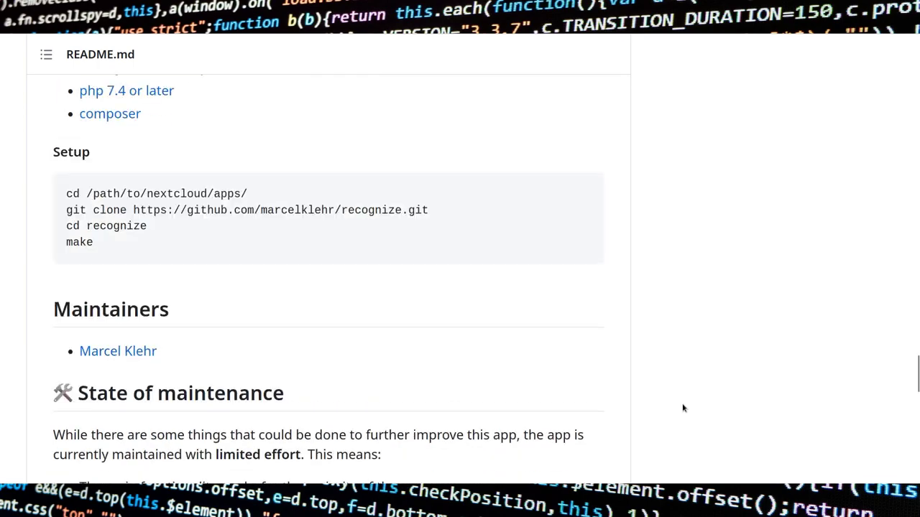
pyautogui.scroll(10, 682, 404)
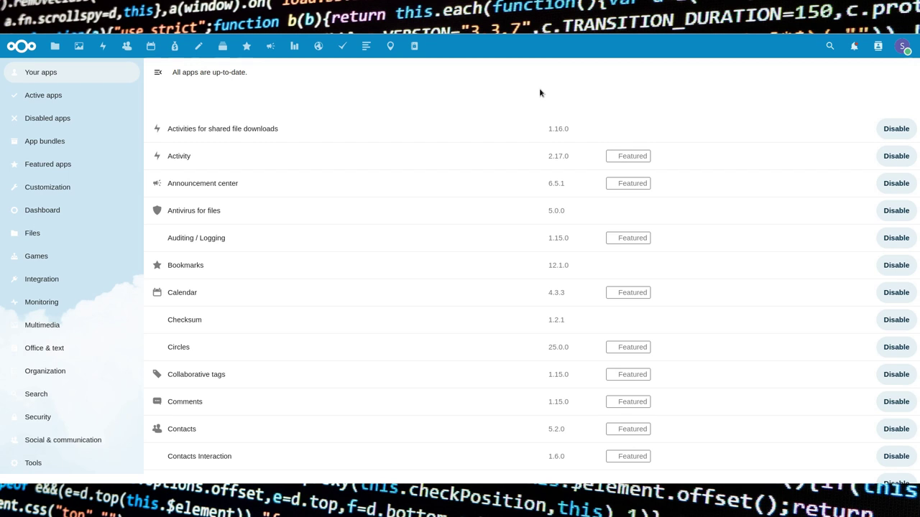
# - Find the Recognize app, check its 3.7.0 changelog, and download and enable it
pyautogui.hotkey('ctrl', 'f')
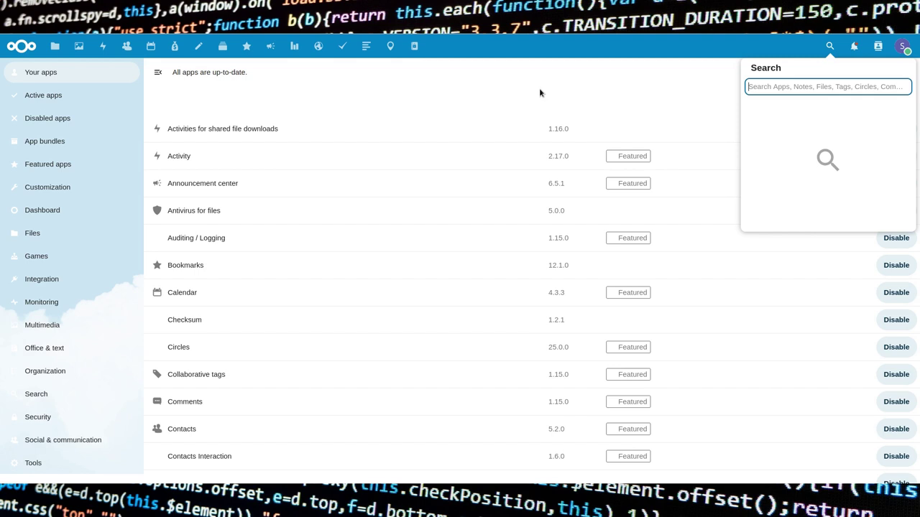
pyautogui.write('recogni')
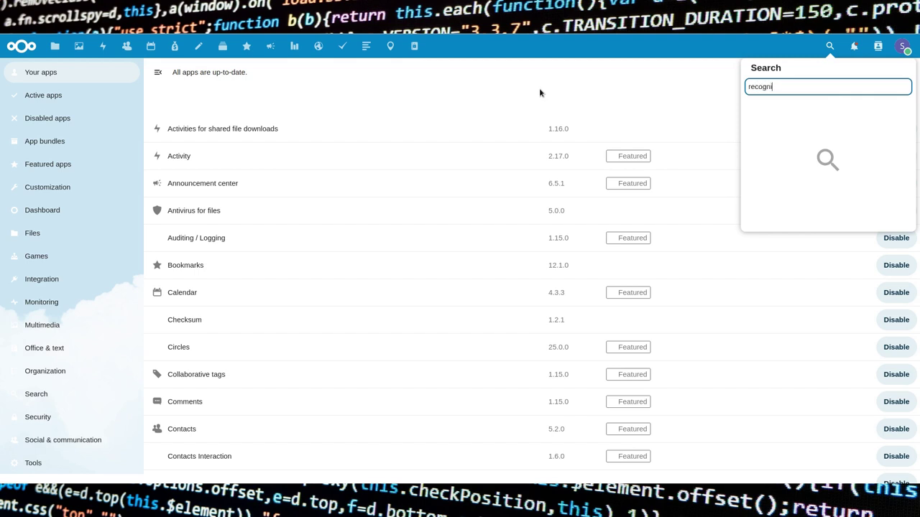
pyautogui.write('ze')
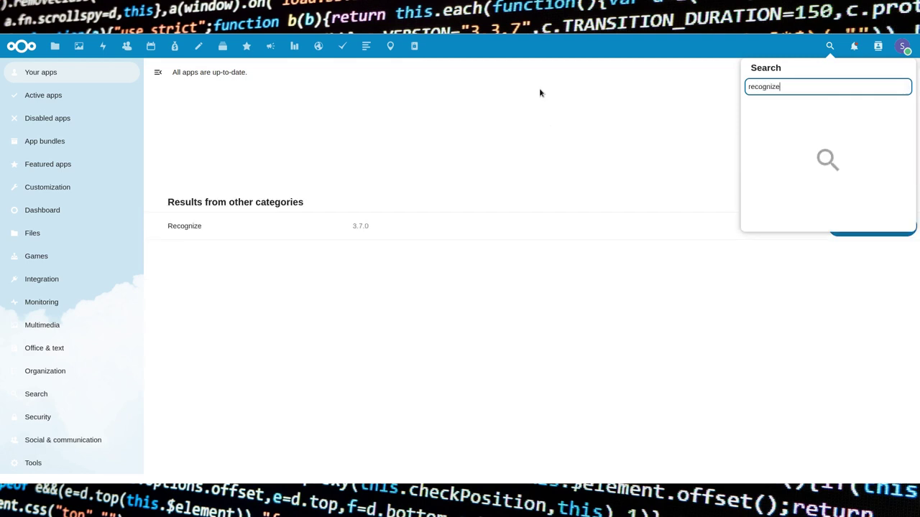
pyautogui.click(462, 225)
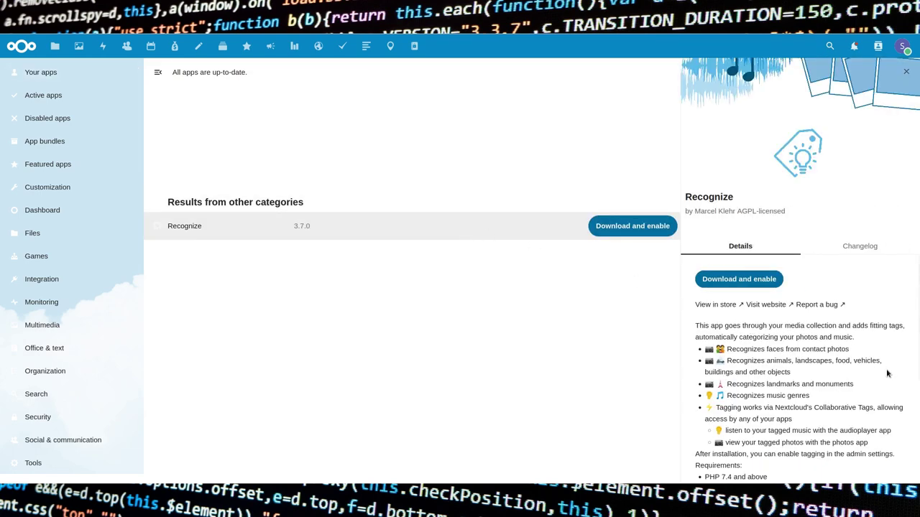
pyautogui.scroll(-3, 886, 373)
pyautogui.moveTo(694, 441); pyautogui.dragTo(871, 473)
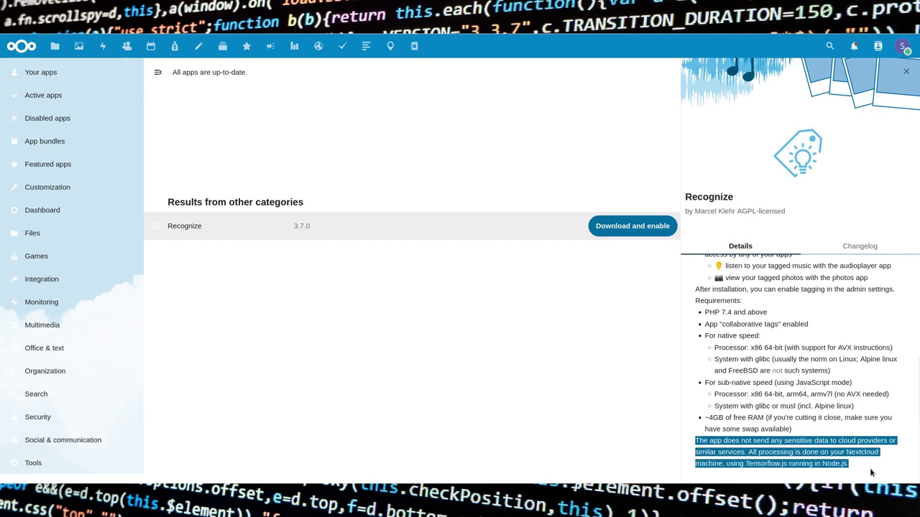
pyautogui.click(878, 245)
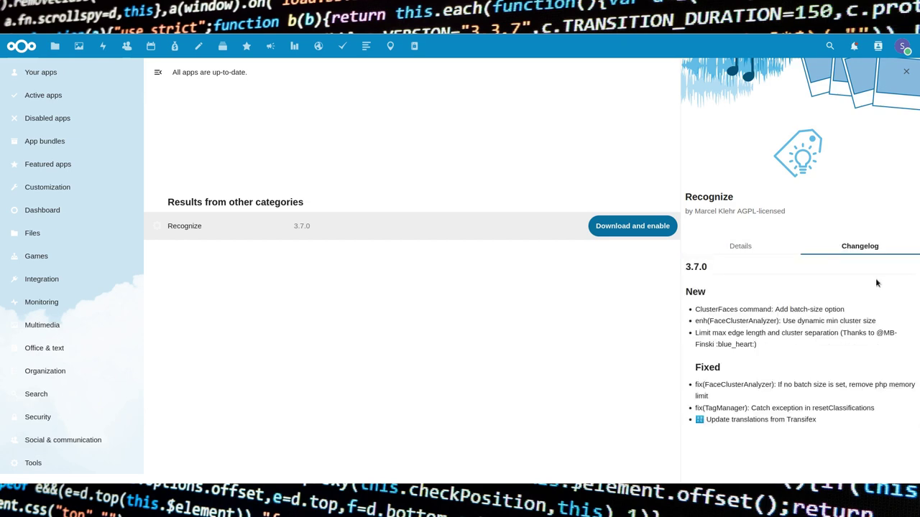
pyautogui.click(792, 253)
pyautogui.click(760, 280)
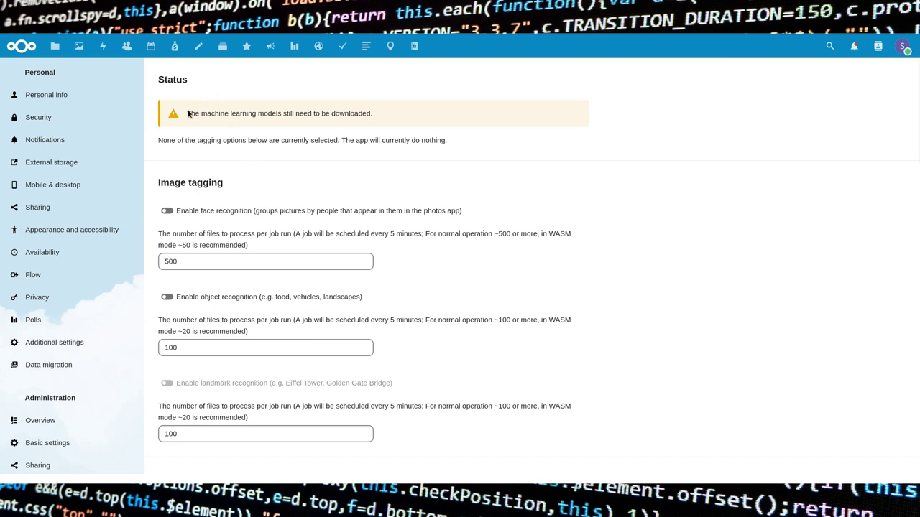
# - Review the models-download warning and copy the 'occ recognize:download-models' terminal command
pyautogui.moveTo(185, 114); pyautogui.dragTo(385, 118)
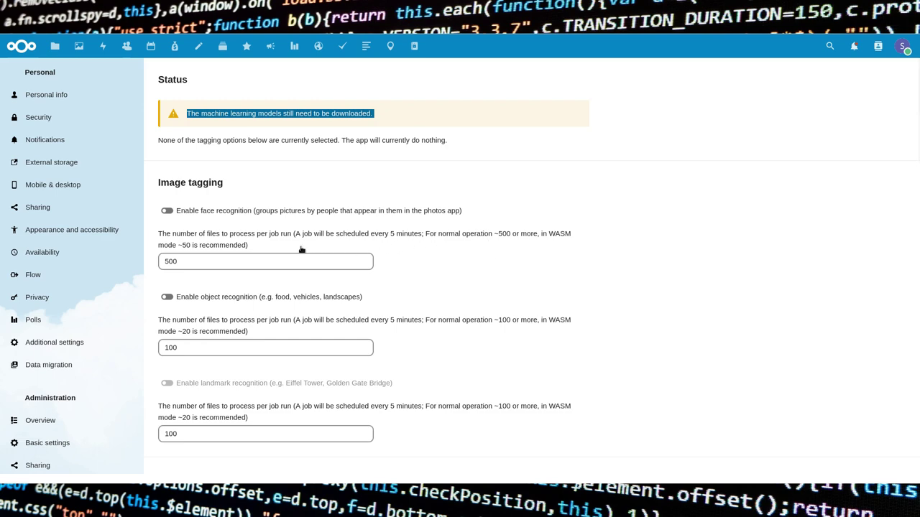
pyautogui.doubleClick(210, 261)
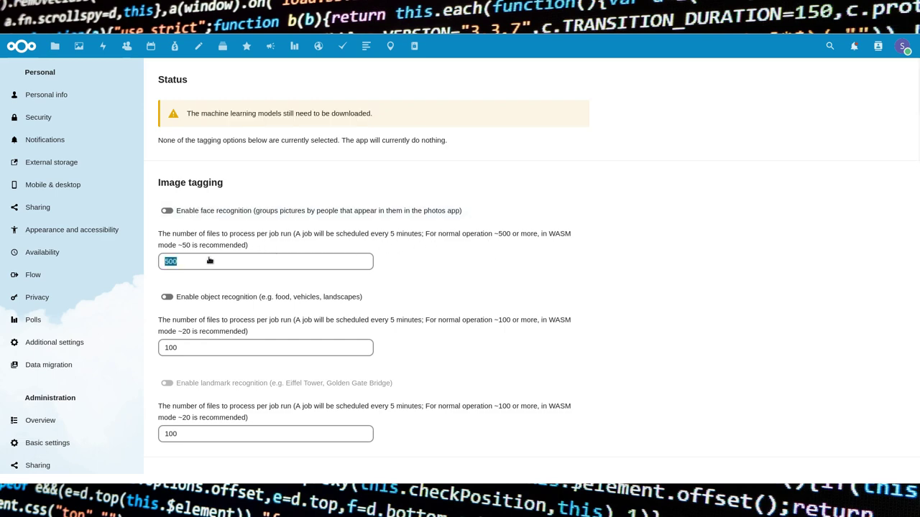
pyautogui.scroll(-5, 539, 344)
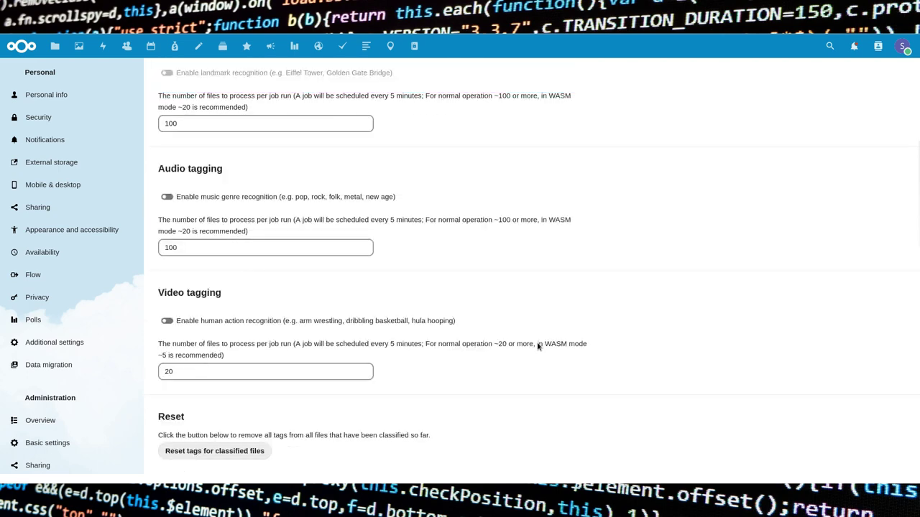
pyautogui.scroll(-3, 537, 346)
pyautogui.hotkey('ctrl', '+')
pyautogui.hotkey('ctrl', '+')
pyautogui.hotkey('ctrl', '+')
pyautogui.moveTo(425, 432); pyautogui.dragTo(227, 424)
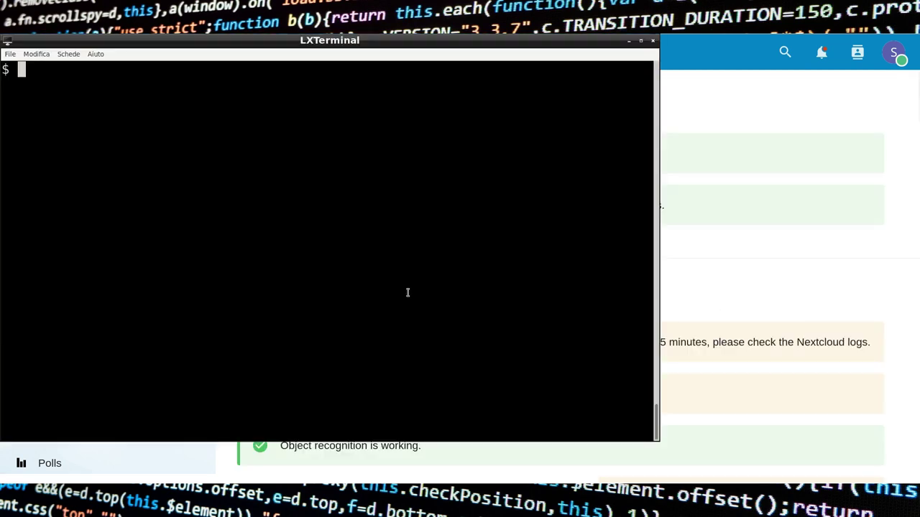
# - Run the docker-compose exec occ recognize:download-models command in LXTerminal
pyautogui.write('/usr/bin/docker-compose exec -T --user www-data app php occ recognize:download-models')
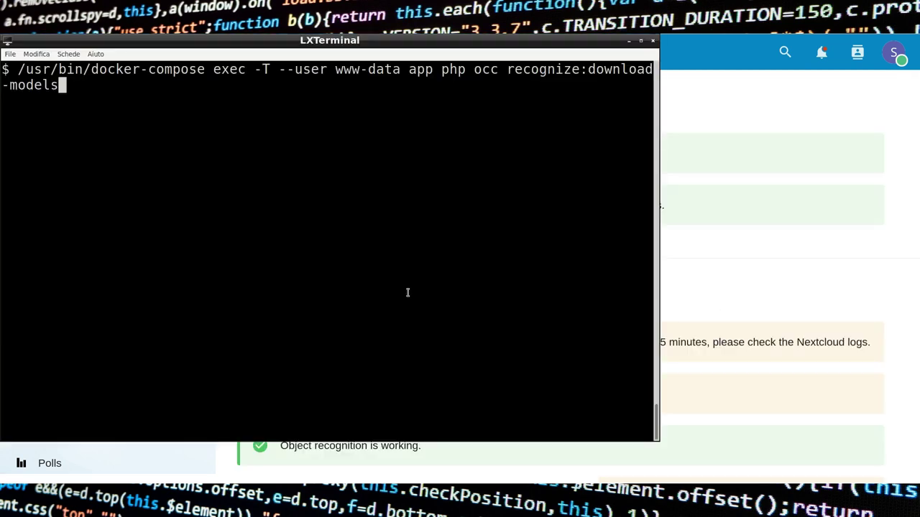
pyautogui.press('Return')
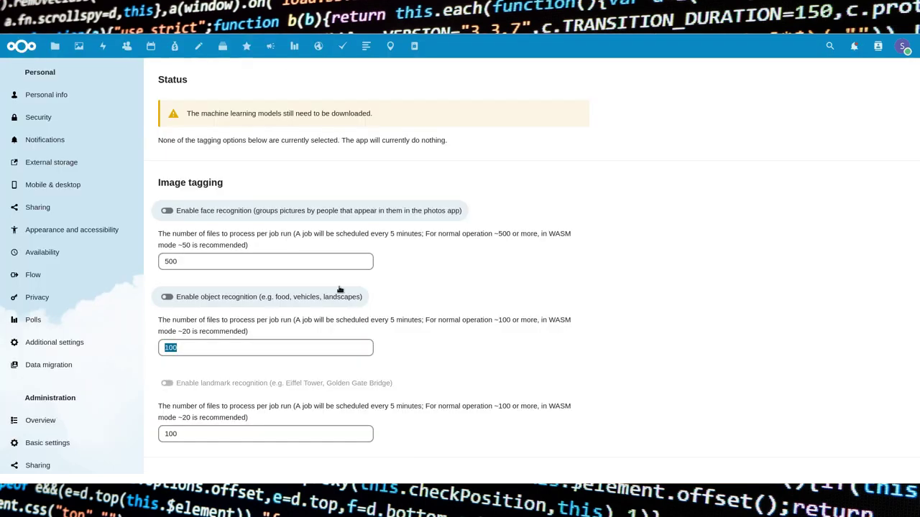
# - Enable face, object, landmark, human action and music genre recognition, then select the CPU cores value 0
pyautogui.click(166, 211)
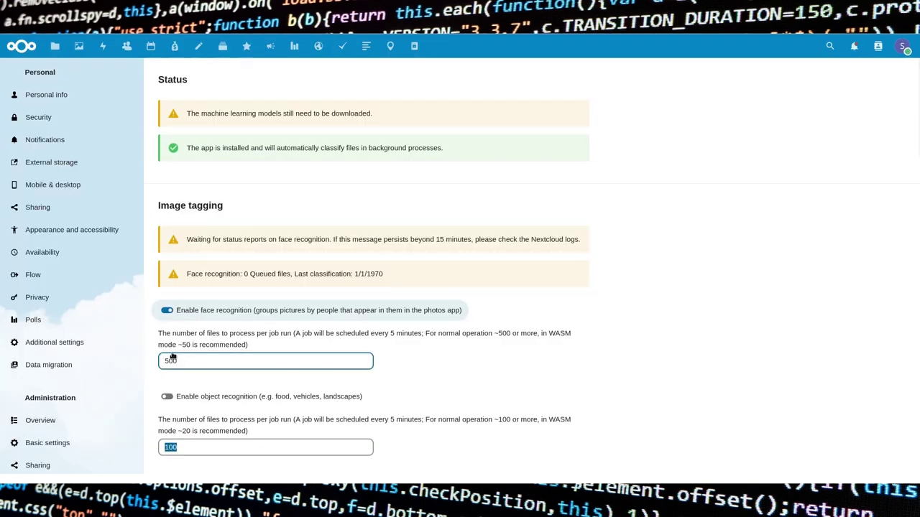
pyautogui.click(171, 396)
pyautogui.scroll(-3, 446, 322)
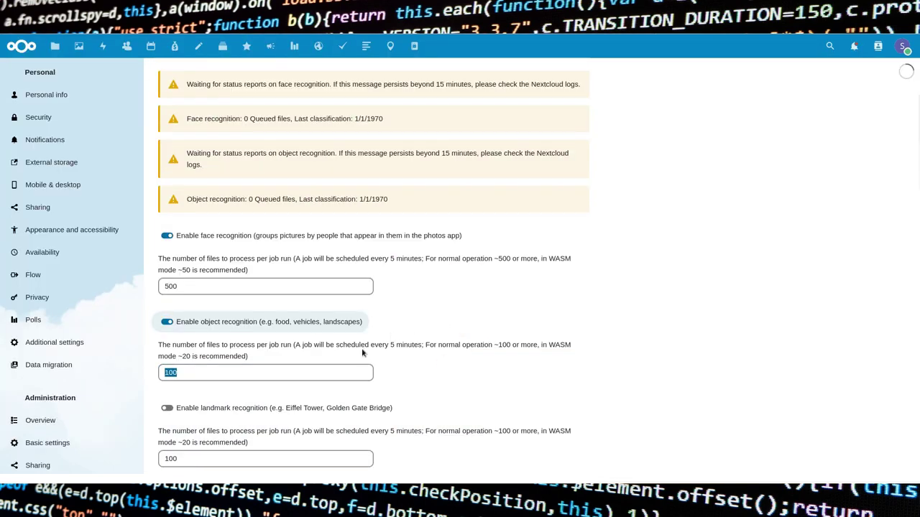
pyautogui.click(175, 408)
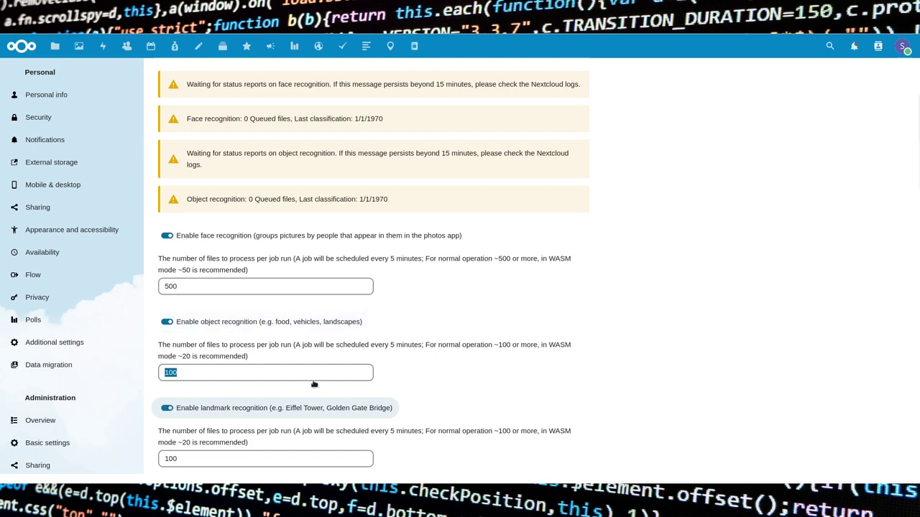
pyautogui.scroll(-2, 427, 313)
pyautogui.scroll(-4, 187, 374)
pyautogui.click(164, 344)
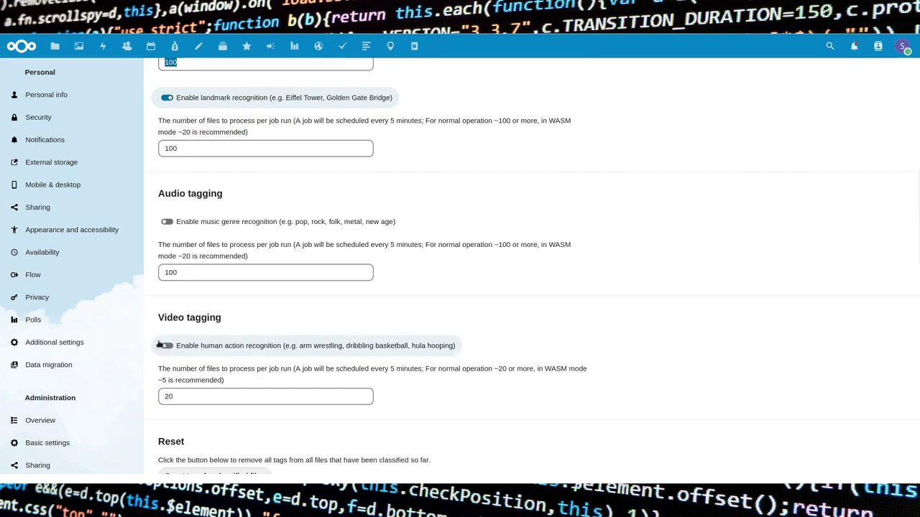
pyautogui.click(168, 222)
pyautogui.scroll(-6, 435, 294)
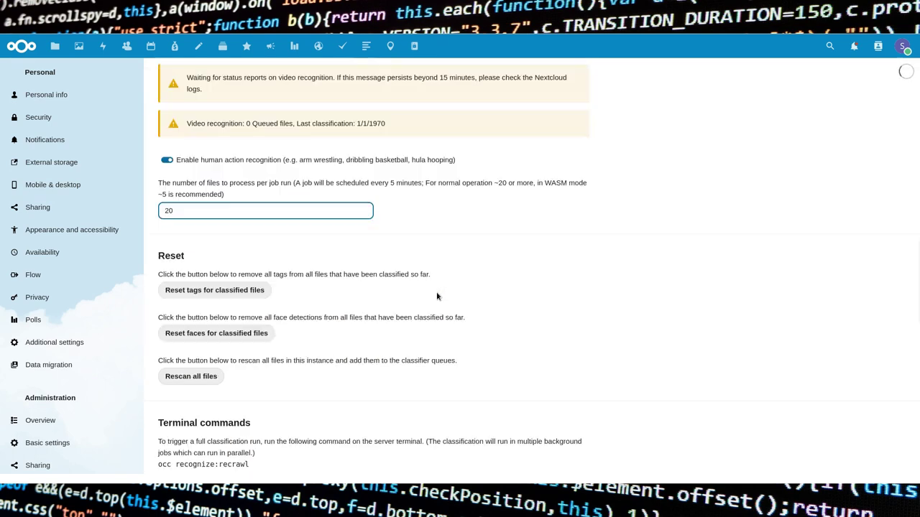
pyautogui.scroll(10, 441, 296)
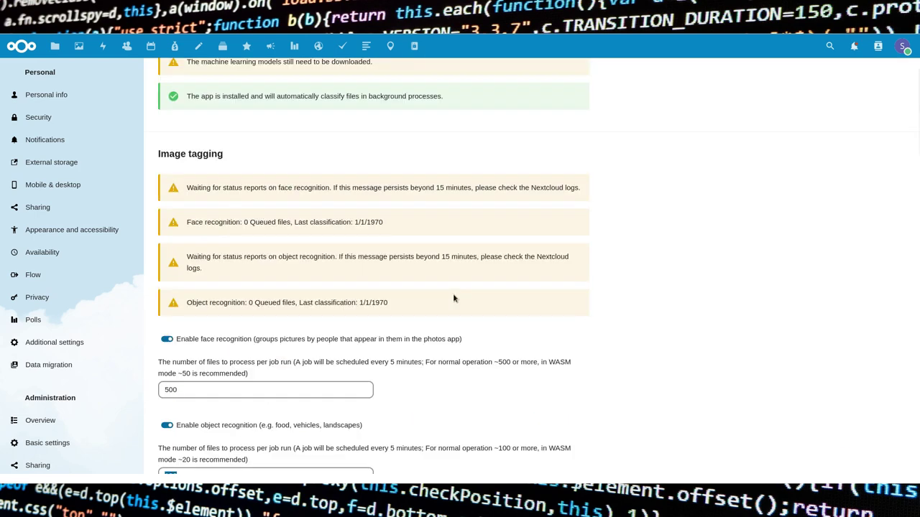
pyautogui.scroll(-10, 554, 393)
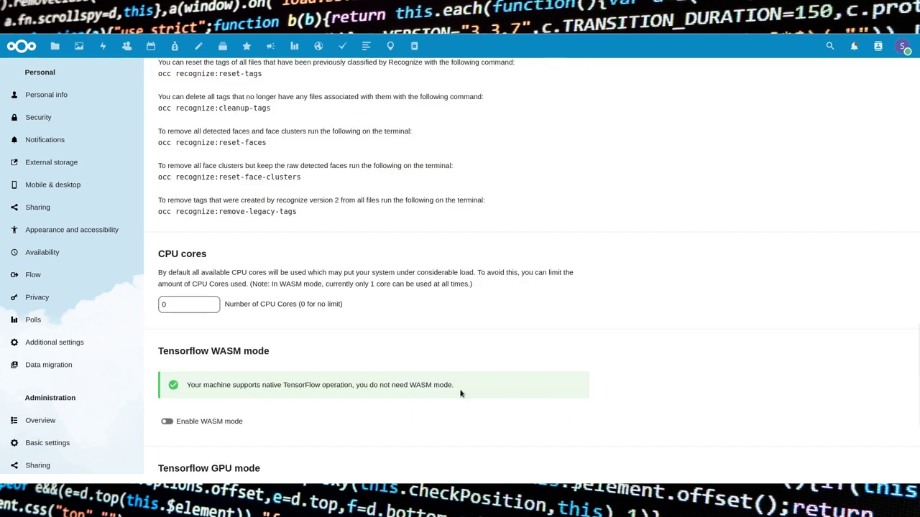
pyautogui.click(179, 305)
pyautogui.doubleClick(179, 305)
# - Change the CPU cores limit from 0 to 1 and review the Recognize settings
pyautogui.write('1')
pyautogui.scroll(6, 392, 321)
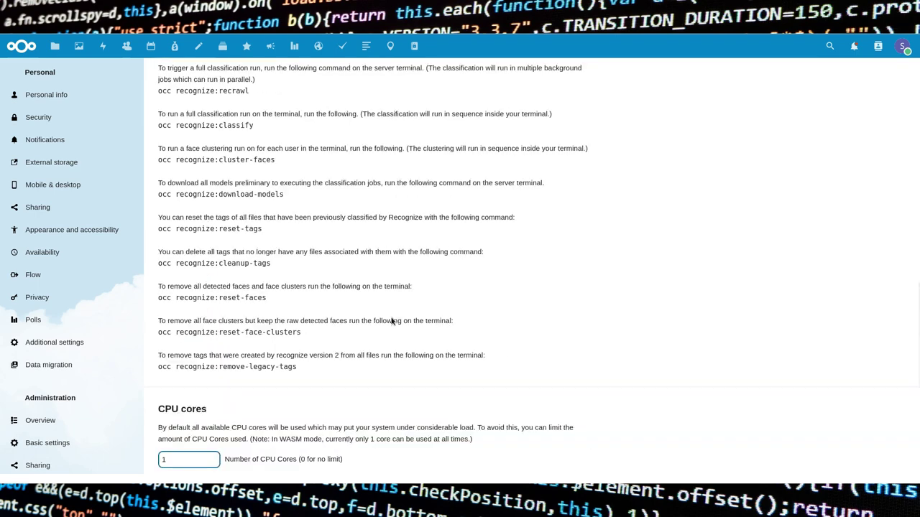
pyautogui.scroll(-2, 391, 321)
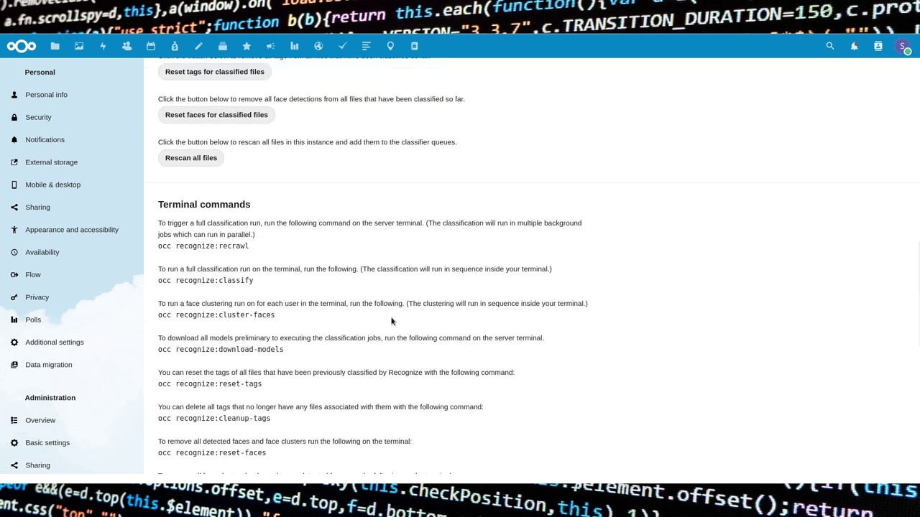
pyautogui.scroll(-2, 391, 321)
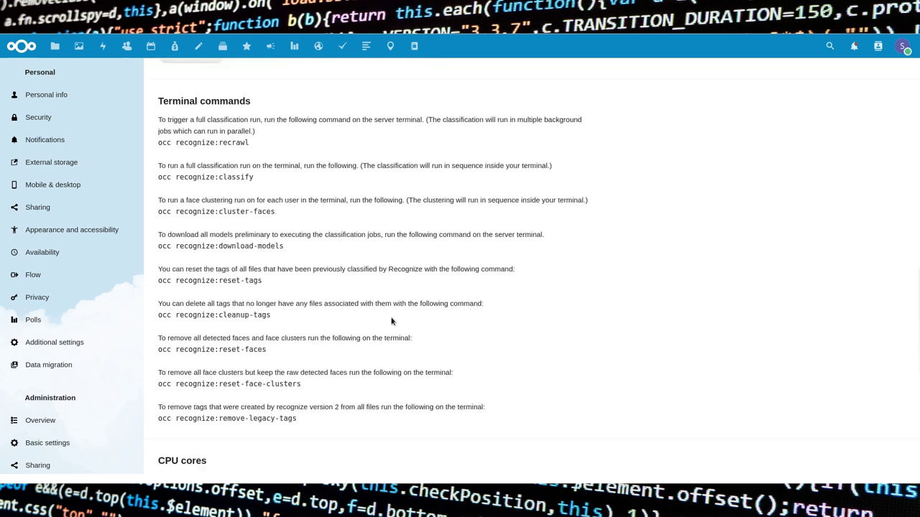
pyautogui.scroll(-3, 392, 321)
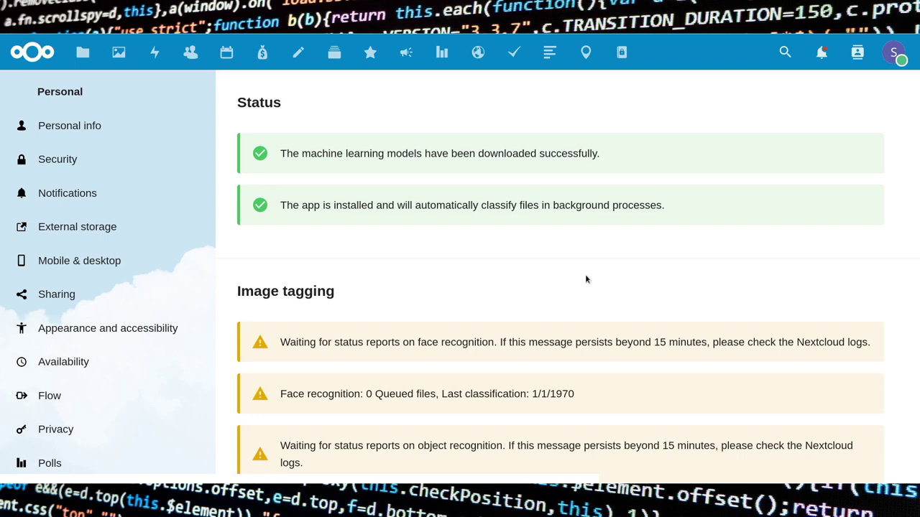
pyautogui.scroll(-3, 586, 279)
pyautogui.scroll(-7, 585, 279)
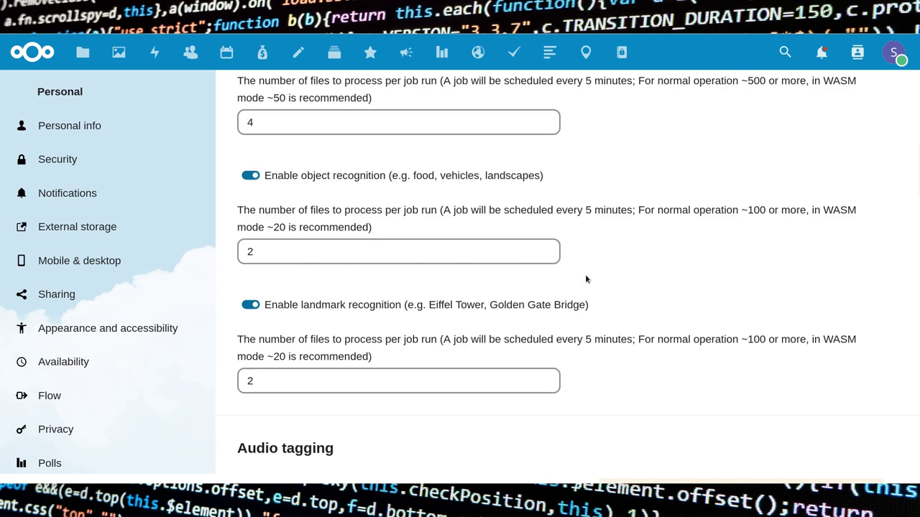
pyautogui.scroll(-6, 586, 276)
pyautogui.scroll(-5, 586, 280)
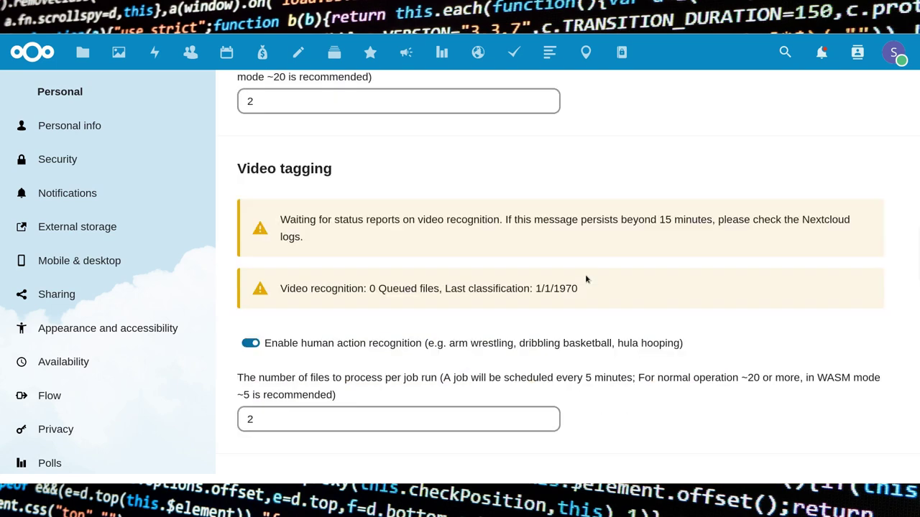
pyautogui.scroll(17, 586, 280)
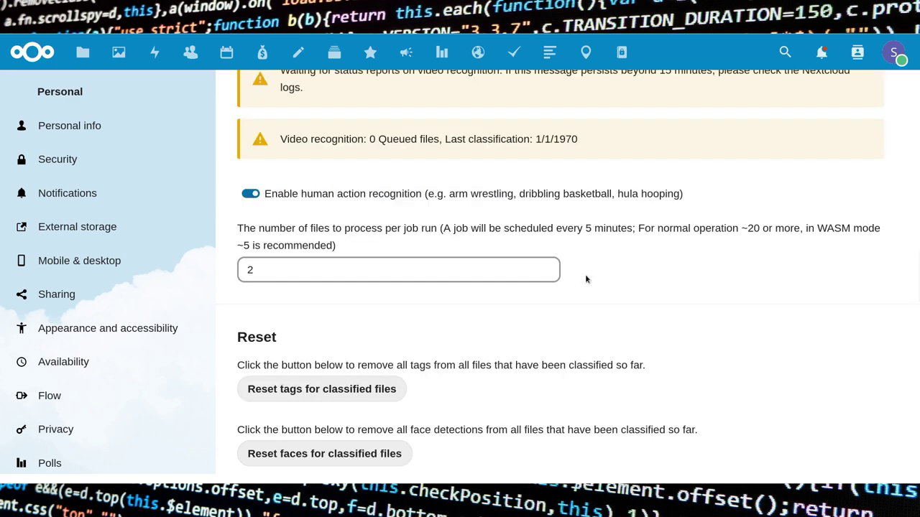
pyautogui.scroll(2, 586, 280)
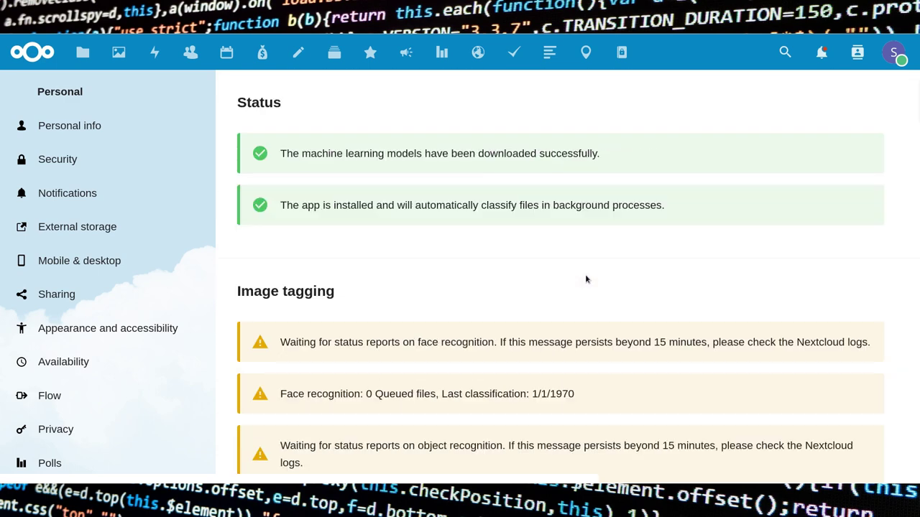
pyautogui.moveTo(605, 161); pyautogui.dragTo(275, 159)
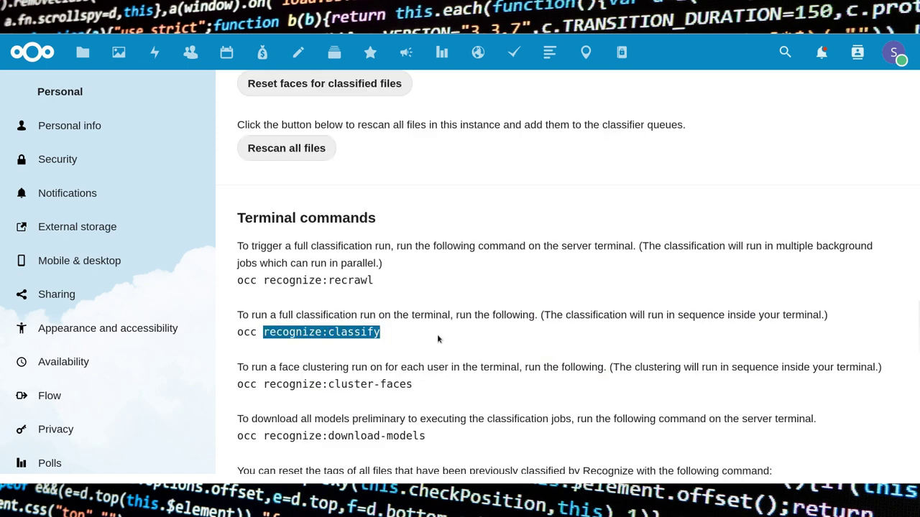
# - Copy the occ recognize:classify command into a new LXTerminal window
pyautogui.click(436, 332)
pyautogui.moveTo(380, 335); pyautogui.dragTo(221, 318)
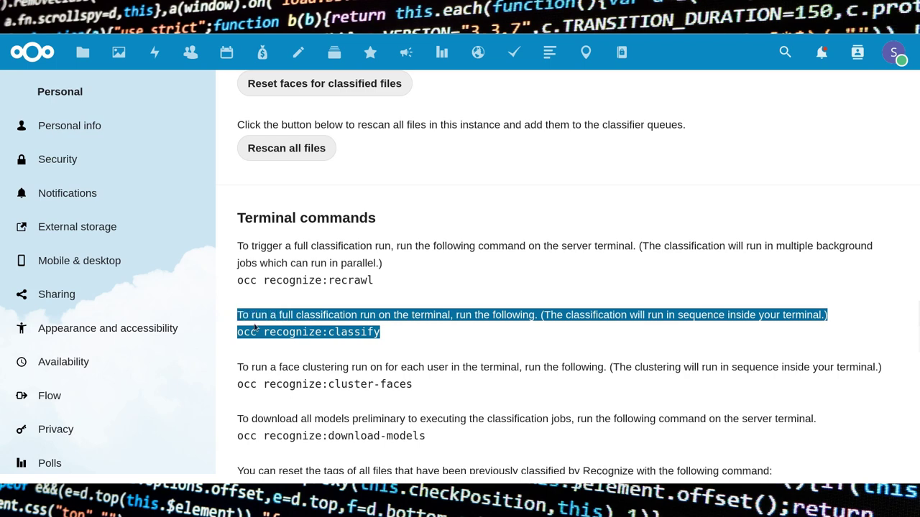
pyautogui.click(398, 350)
pyautogui.hotkey('ctrl', 'alt', 't')
pyautogui.write('recognize:classify')
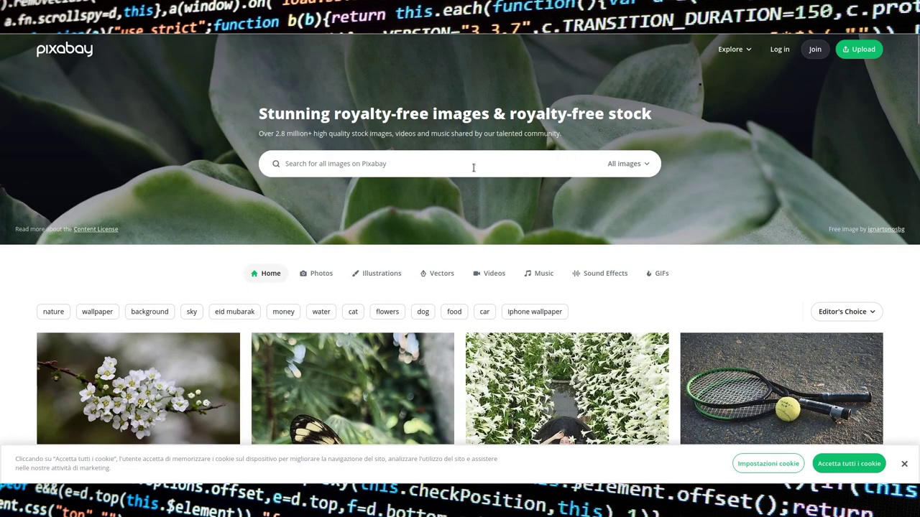
# - Search Pixabay photos for 'cat'
pyautogui.click(318, 273)
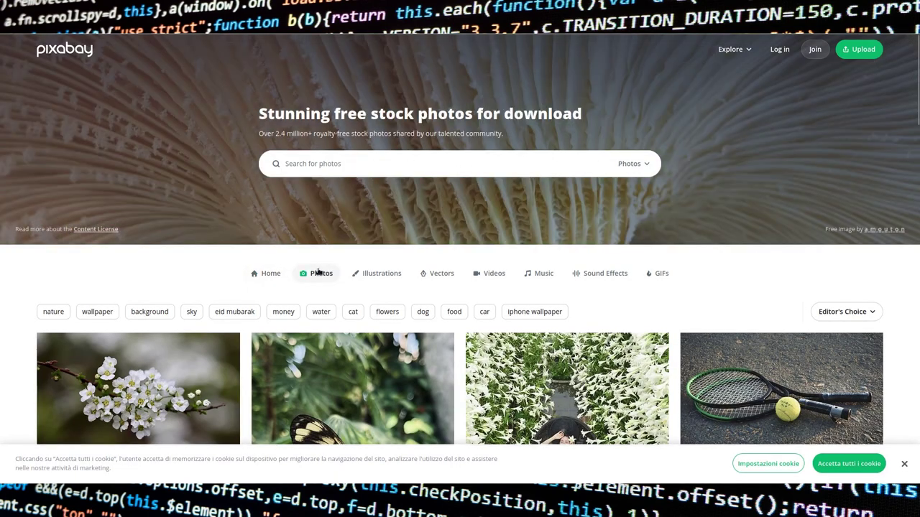
pyautogui.click(321, 163)
pyautogui.write('cat')
pyautogui.press('Return')
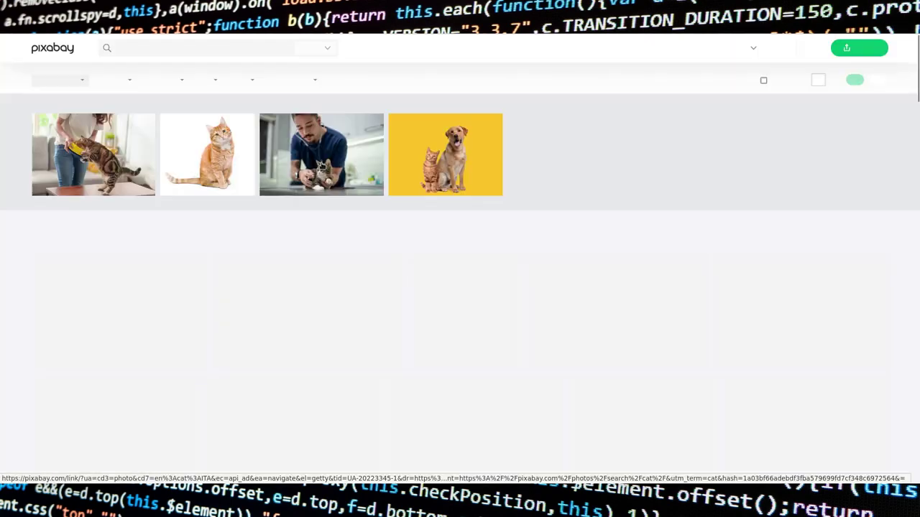
# - Download the leopard photo at 1920×1280 and the car photo at 1920×1278, passing the captcha
pyautogui.click(575, 309)
pyautogui.click(661, 167)
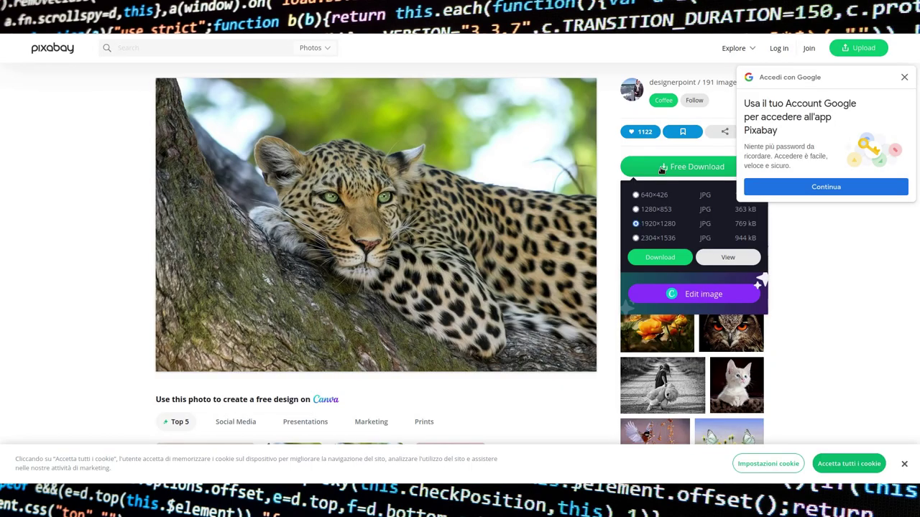
pyautogui.click(661, 167)
pyautogui.click(661, 166)
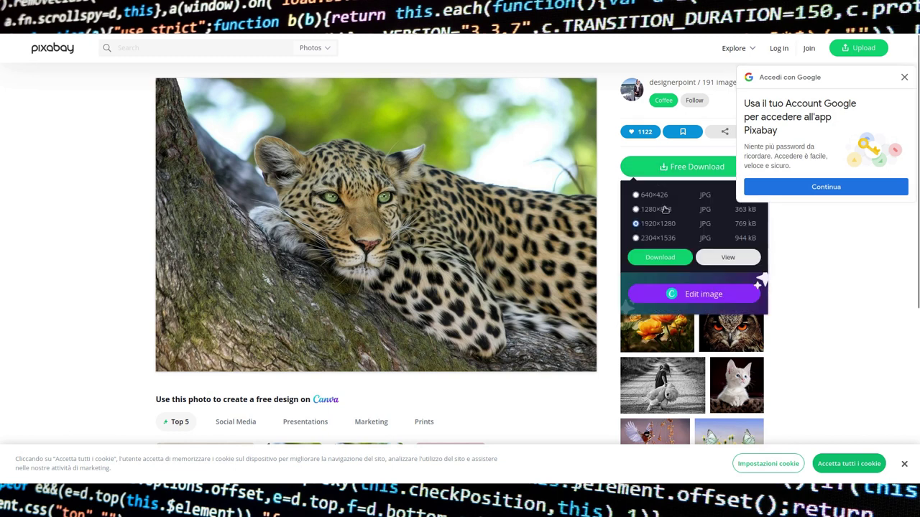
pyautogui.click(660, 257)
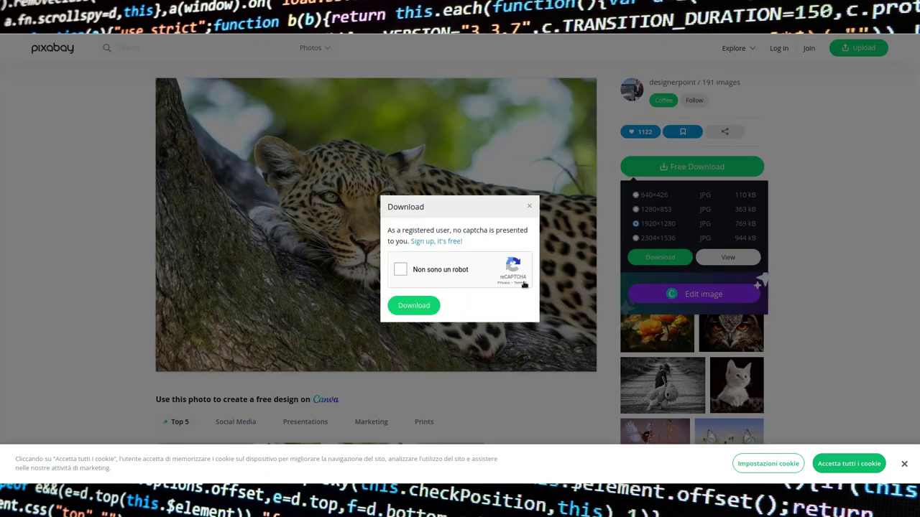
pyautogui.click(427, 271)
pyautogui.click(414, 305)
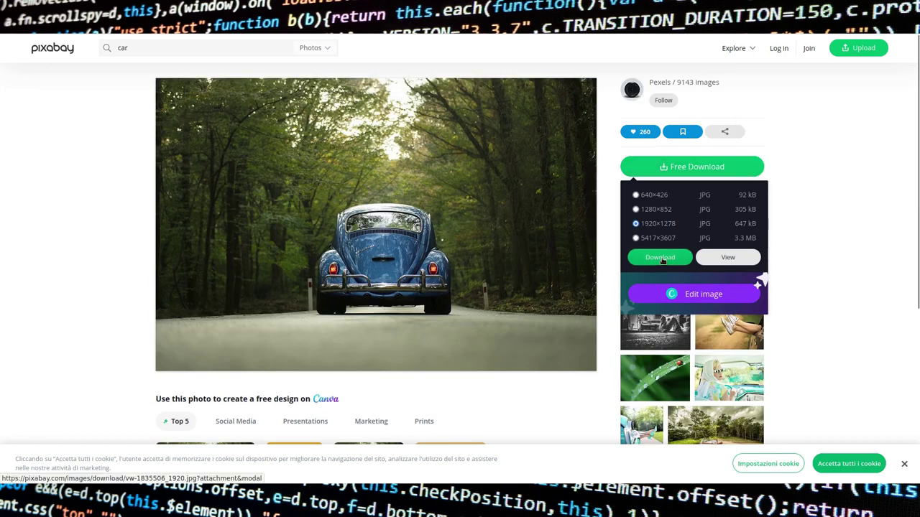
pyautogui.click(661, 259)
pyautogui.click(415, 306)
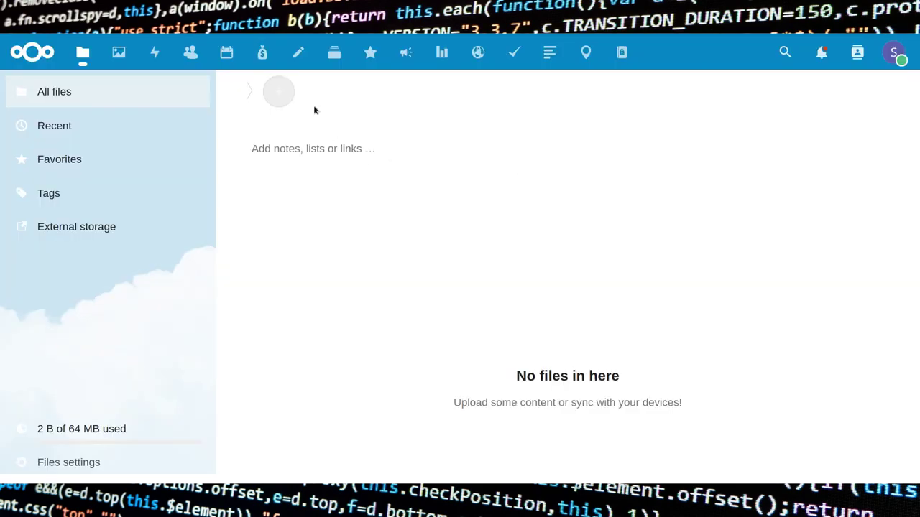
# - Upload both downloaded jpg photos from Scaricati into All files, then return to the terminal
pyautogui.click(279, 98)
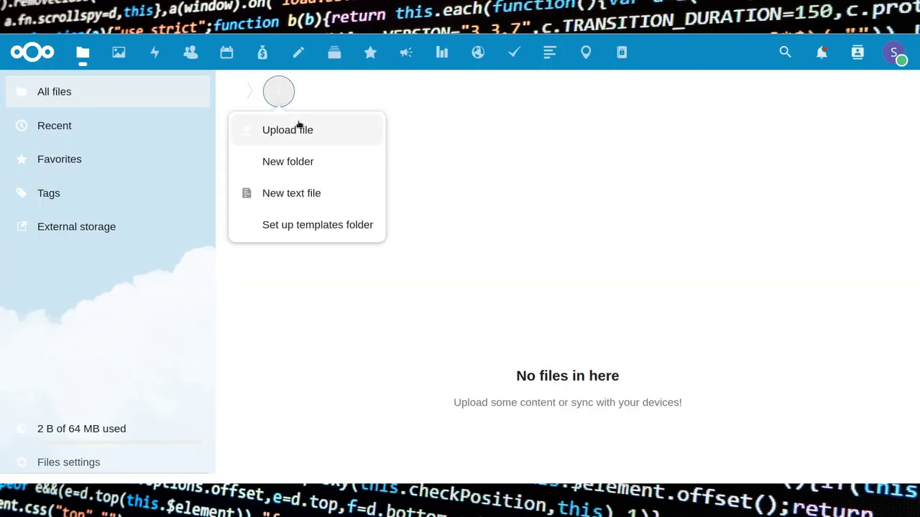
pyautogui.click(297, 125)
pyautogui.keyDown('shift'); pyautogui.click(328, 100); pyautogui.keyUp('shift')
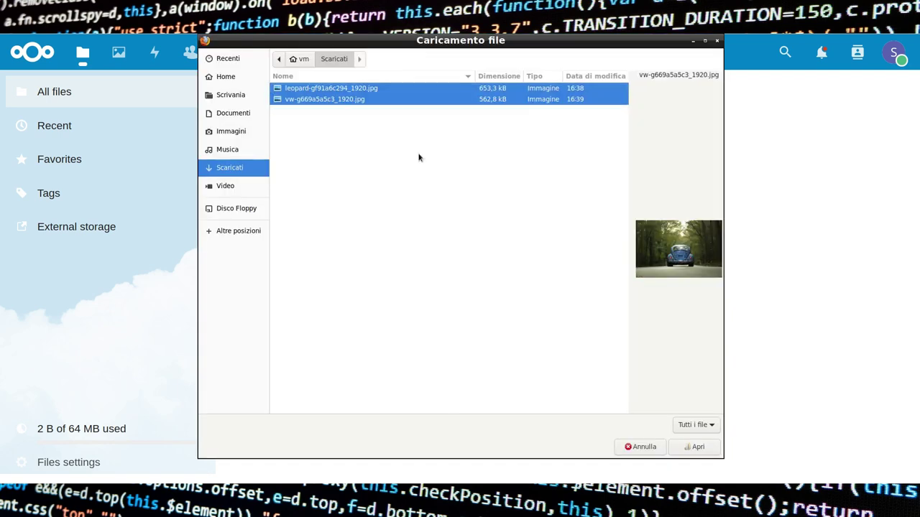
pyautogui.click(695, 447)
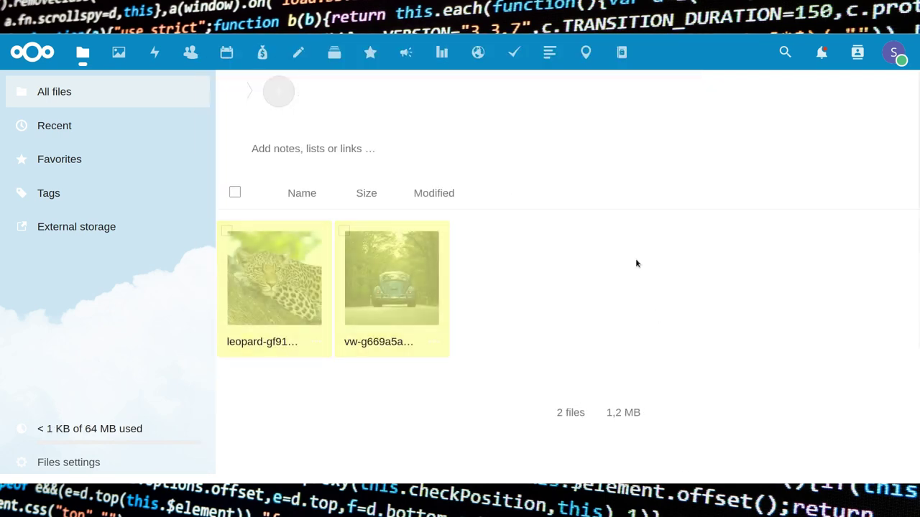
pyautogui.press('F12')
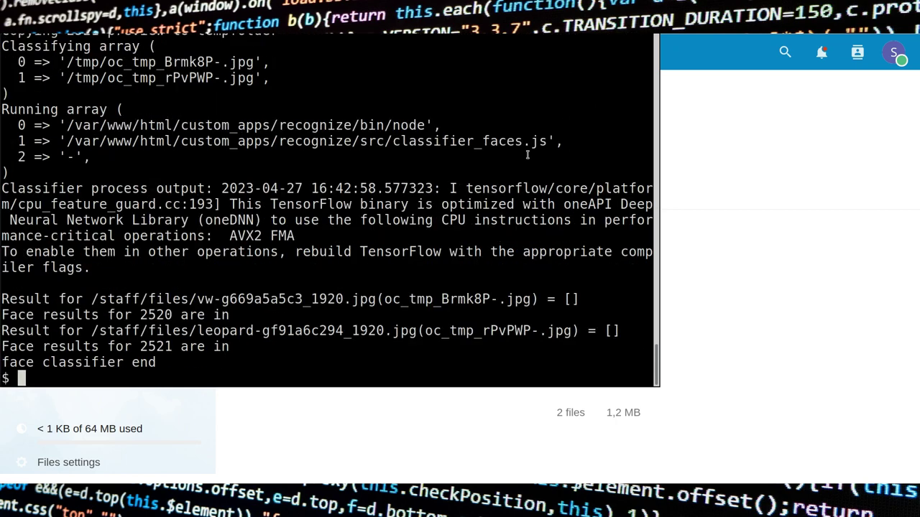
# - Scan the classifier output, select the categories line, then leave the terminal for Nextcloud
pyautogui.scroll(10, 249, 258)
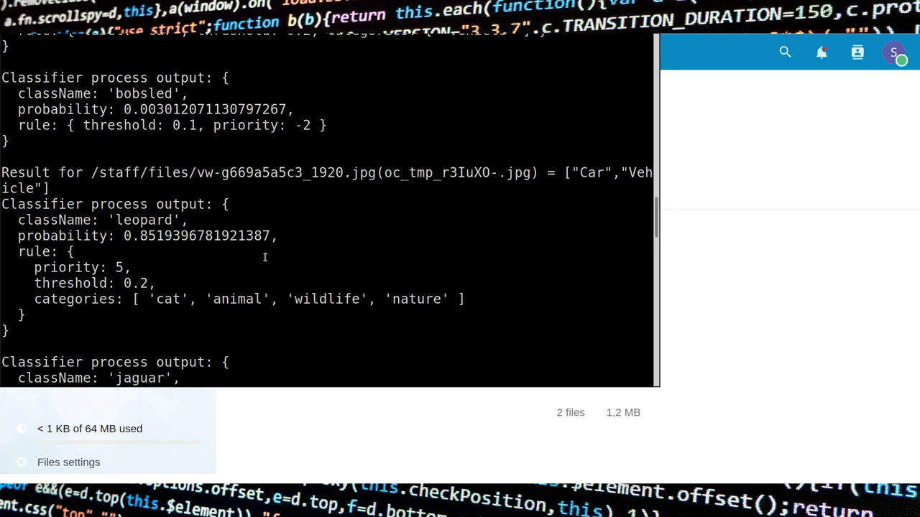
pyautogui.scroll(-8, 264, 257)
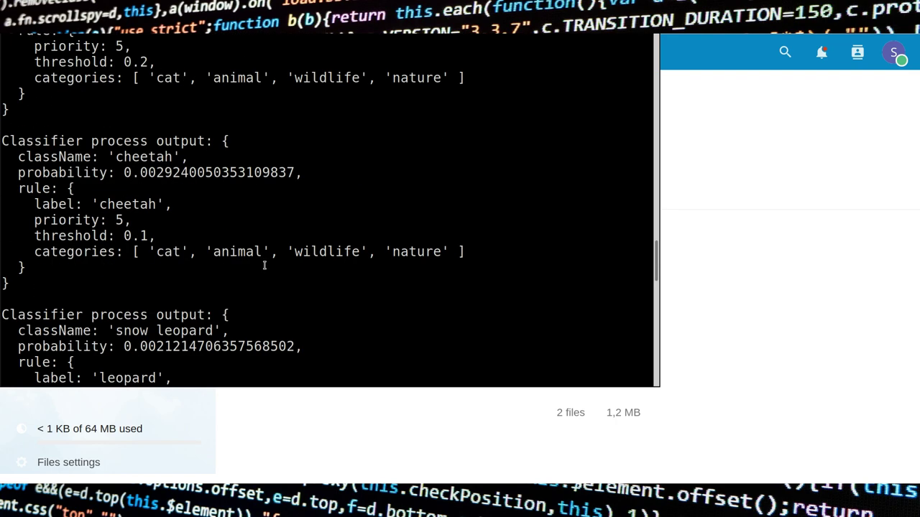
pyautogui.scroll(-3, 265, 266)
pyautogui.moveTo(33, 378); pyautogui.dragTo(286, 378)
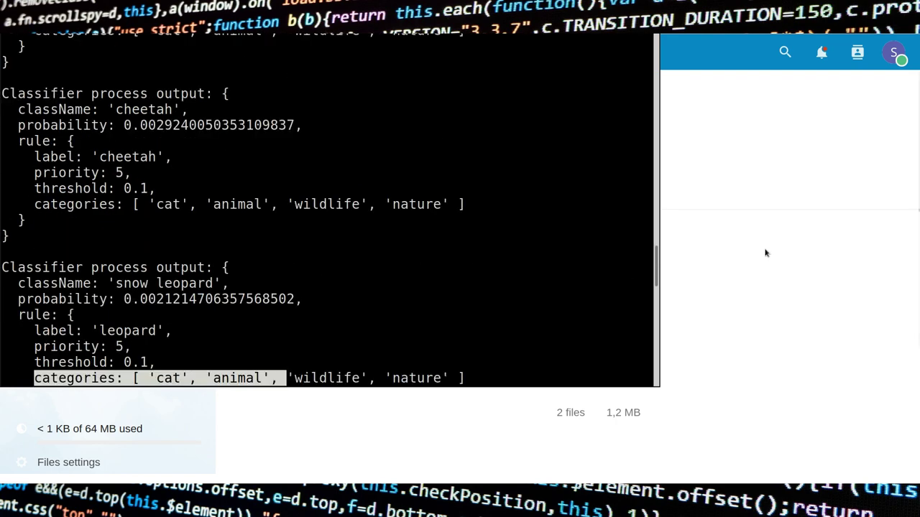
pyautogui.hotkey('alt', 'Tab')
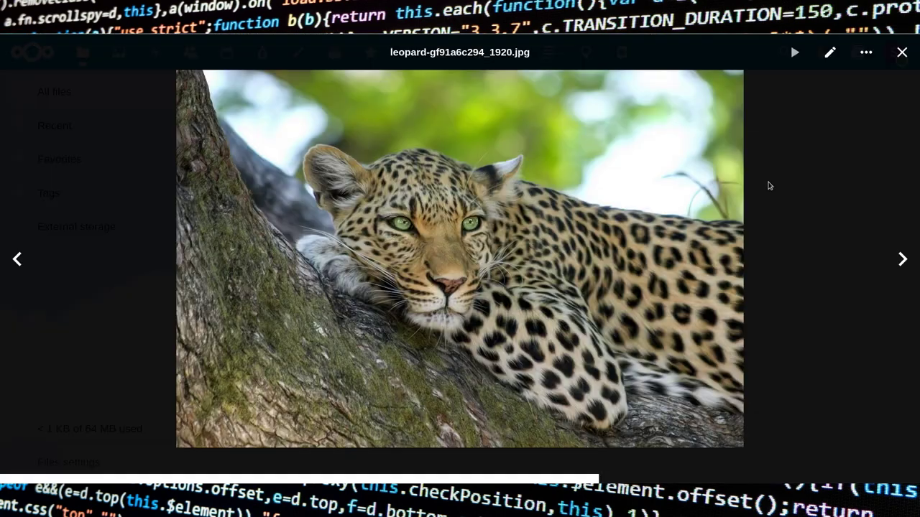
pyautogui.click(866, 53)
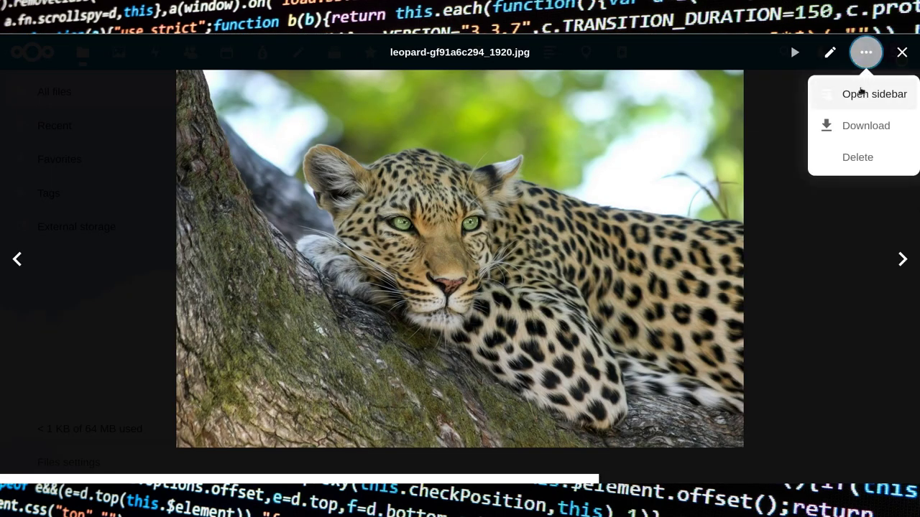
pyautogui.click(862, 93)
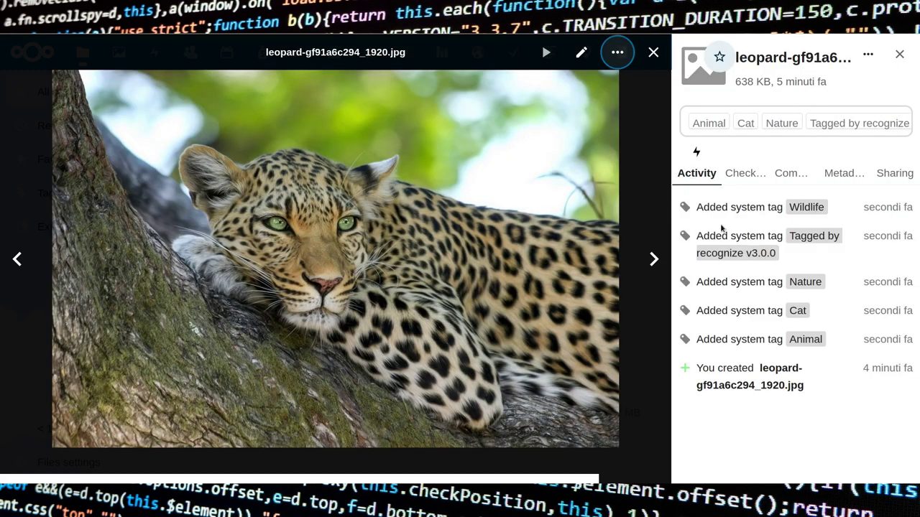
pyautogui.moveTo(681, 208); pyautogui.dragTo(892, 345)
pyautogui.click(900, 52)
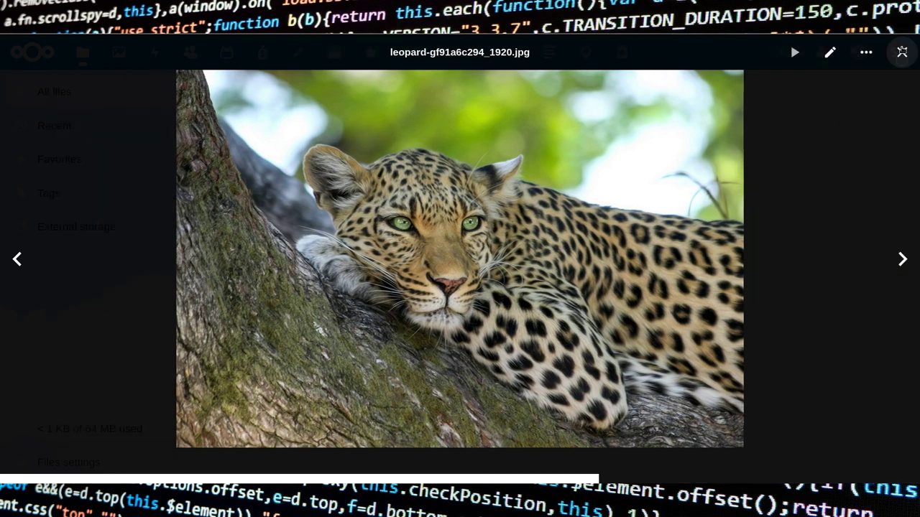
pyautogui.click(910, 51)
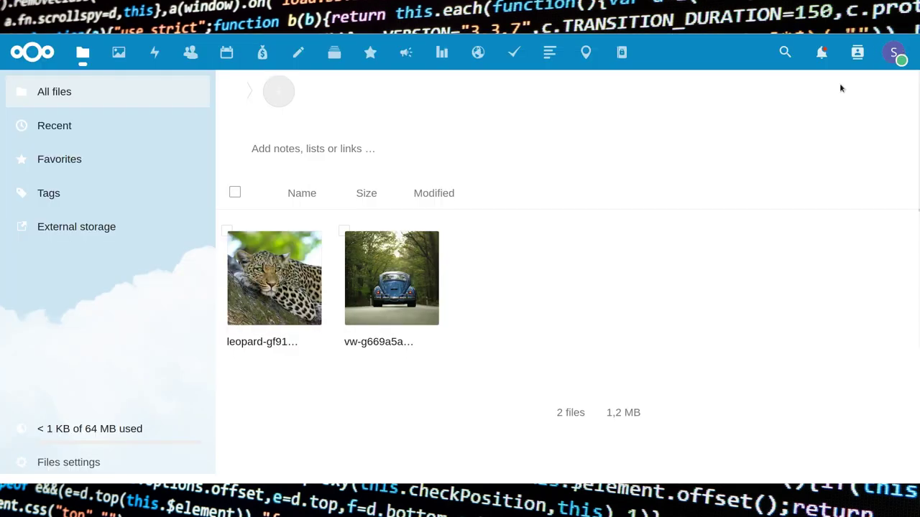
pyautogui.click(405, 287)
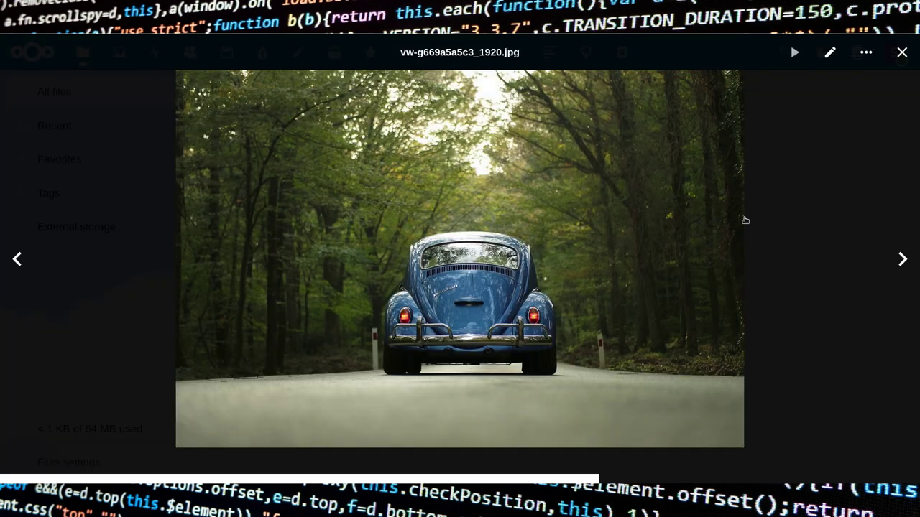
pyautogui.click(866, 53)
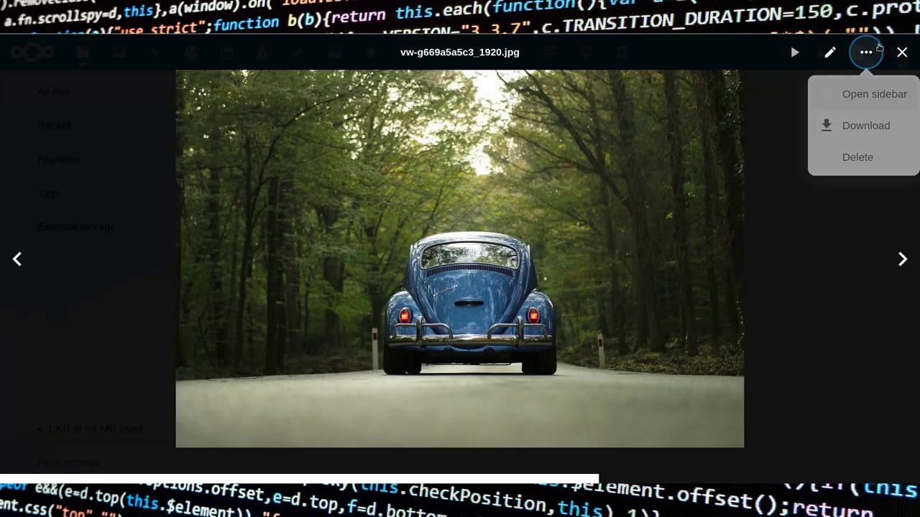
pyautogui.click(875, 95)
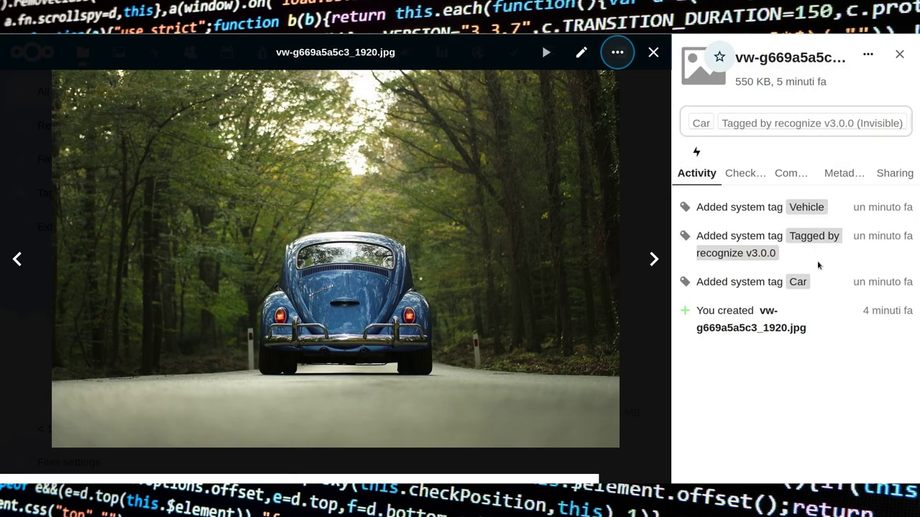
pyautogui.moveTo(918, 289); pyautogui.dragTo(684, 204)
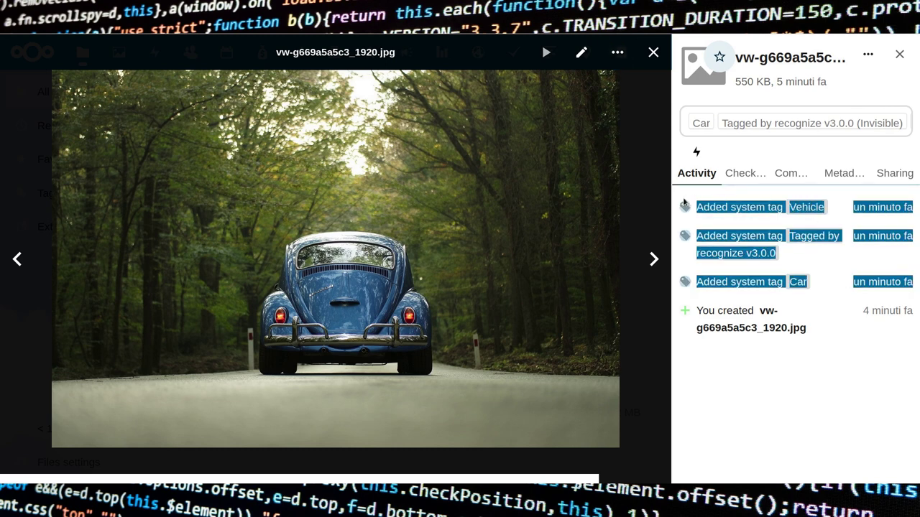
pyautogui.click(853, 369)
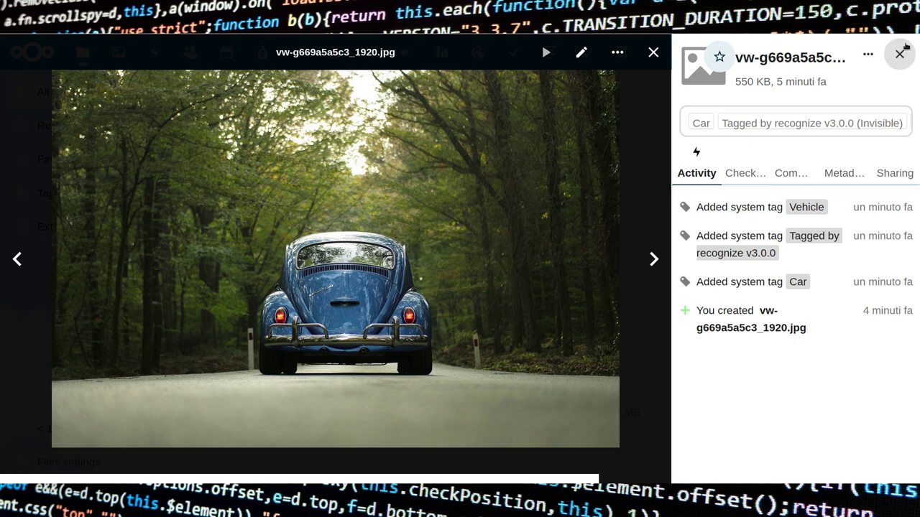
pyautogui.click(898, 54)
pyautogui.press('Escape')
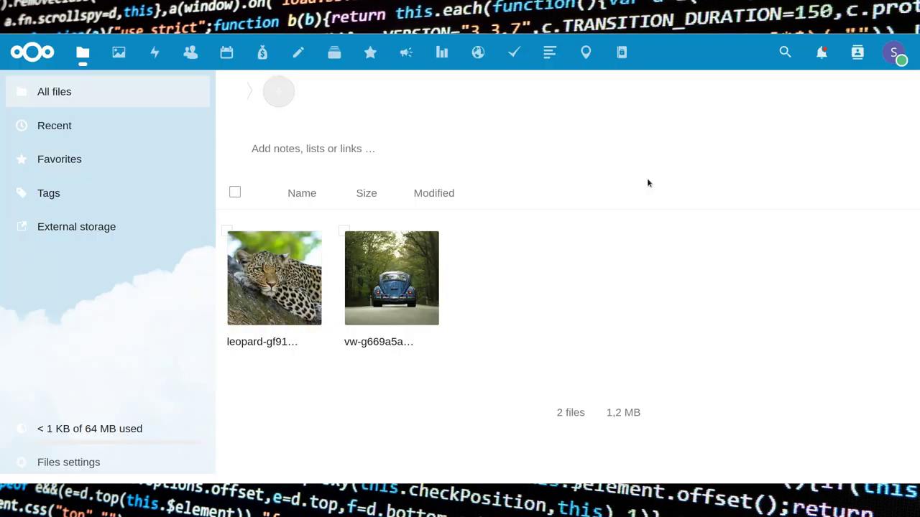
# - In the Tags view, filter files by the Car tag, then by Cat
pyautogui.click(113, 196)
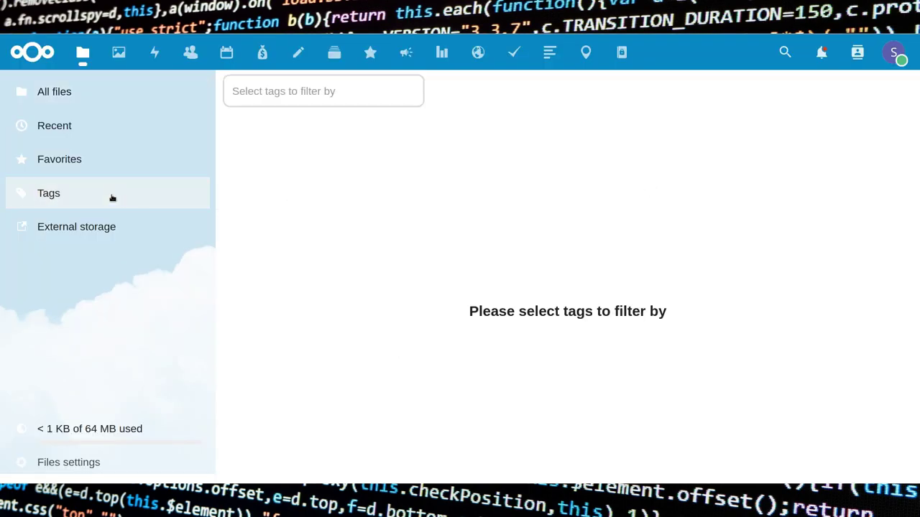
pyautogui.click(267, 87)
pyautogui.scroll(-3, 370, 195)
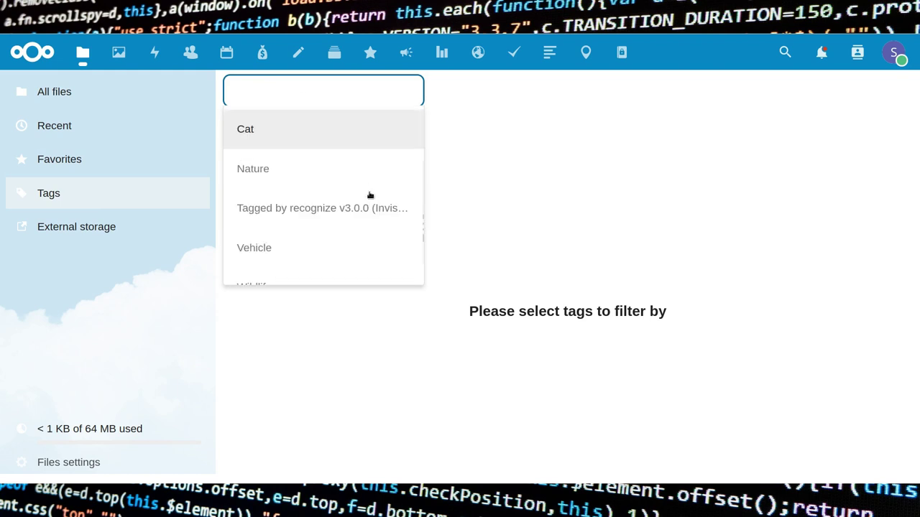
pyautogui.scroll(3, 371, 195)
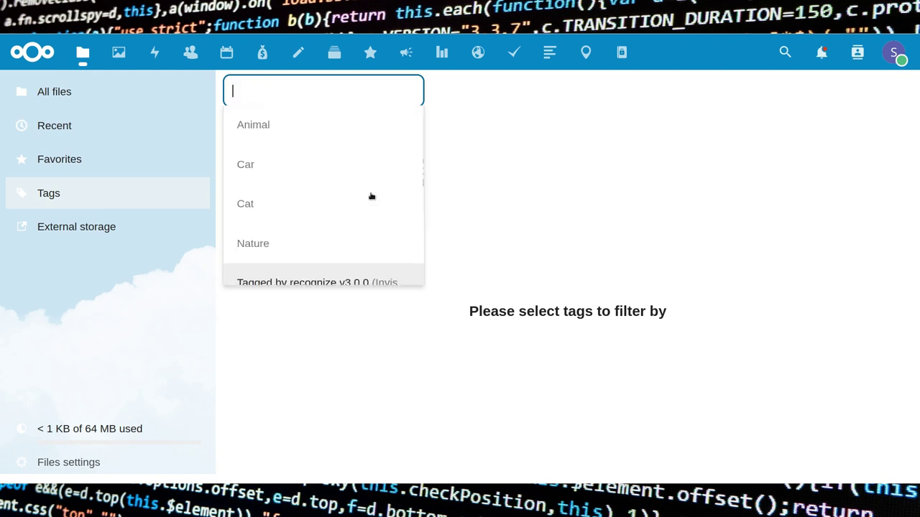
pyautogui.click(400, 165)
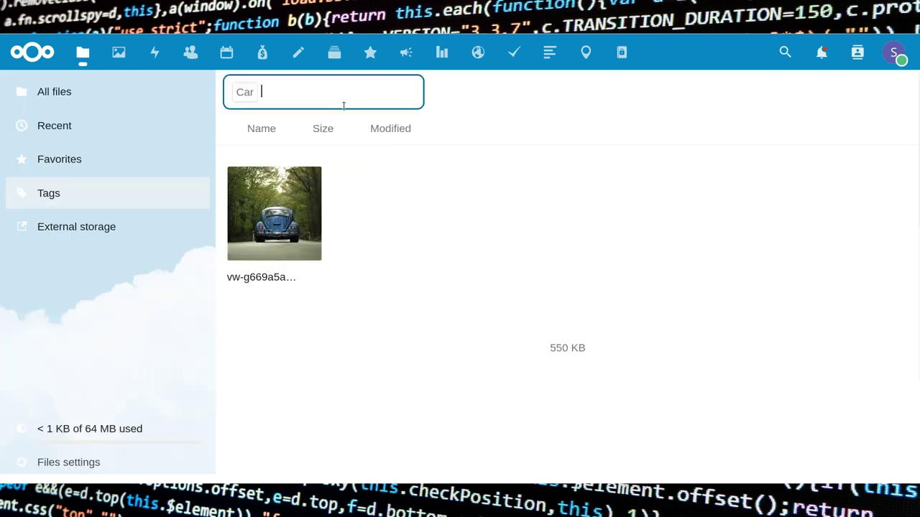
pyautogui.press('BackSpace')
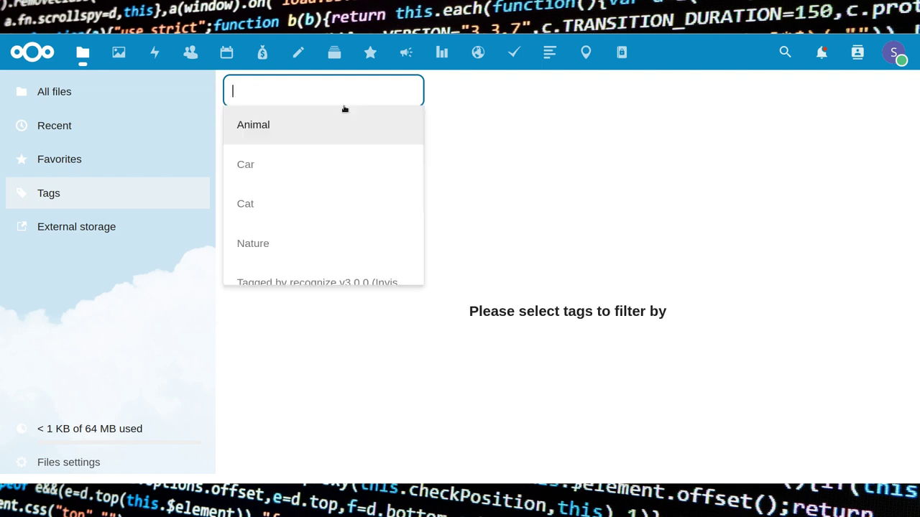
pyautogui.write('Ca')
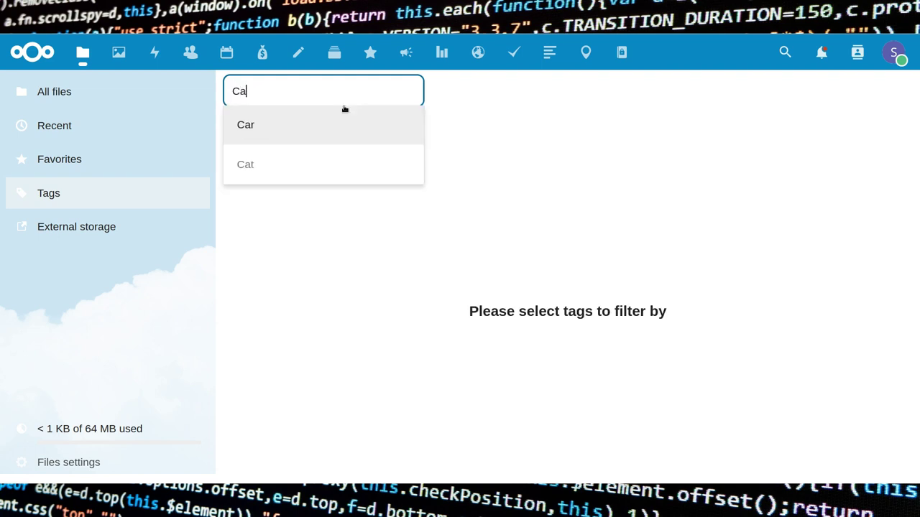
pyautogui.click(344, 158)
pyautogui.press('BackSpace')
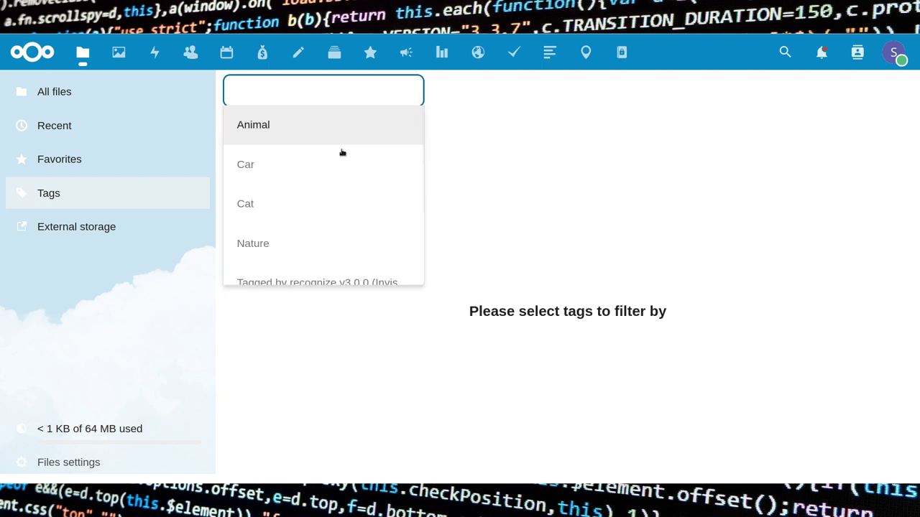
# - Filter by Animal, add Vehicle as a second tag, then clear the filter
pyautogui.write('A')
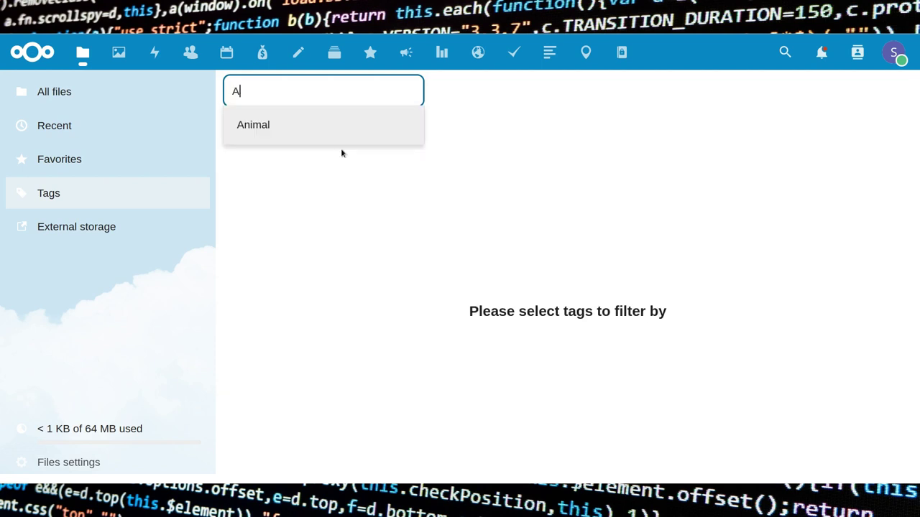
pyautogui.write('nimal,')
pyautogui.press('BackSpace')
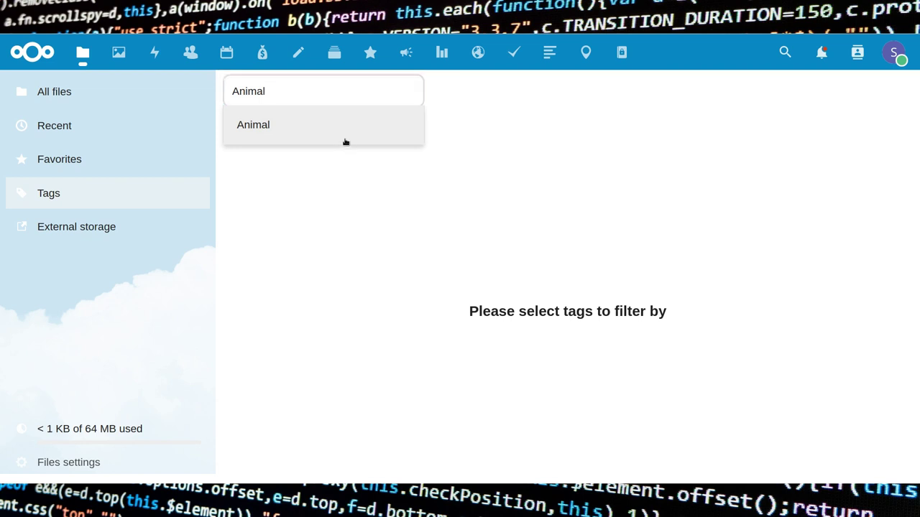
pyautogui.click(345, 140)
pyautogui.click(345, 99)
pyautogui.write('V')
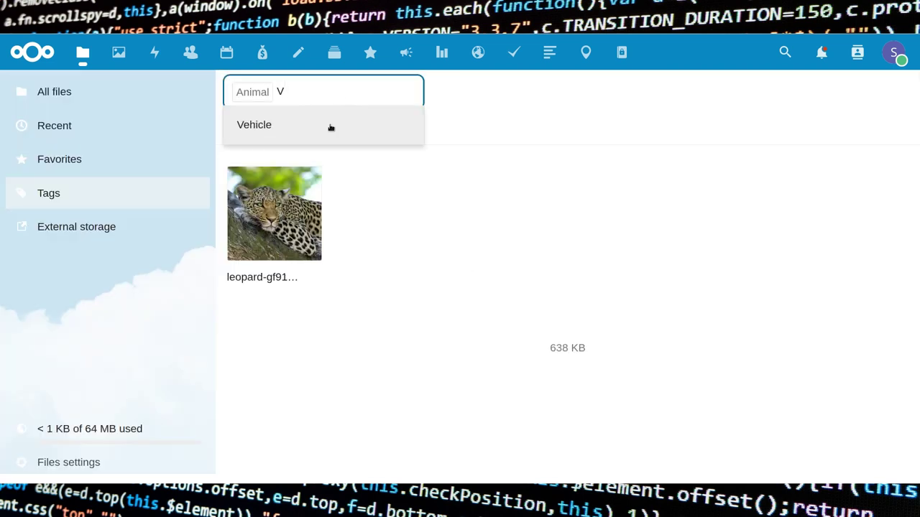
pyautogui.click(331, 126)
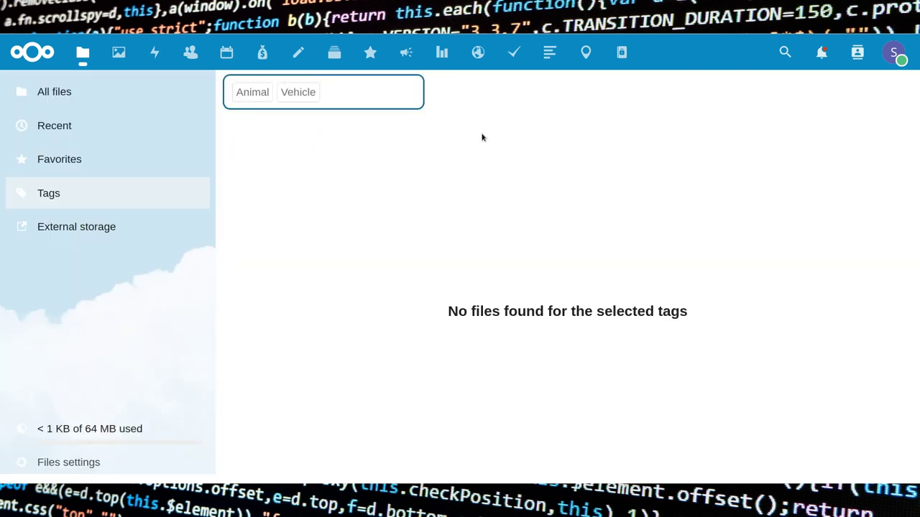
pyautogui.press('BackSpace')
pyautogui.press('BackSpace')
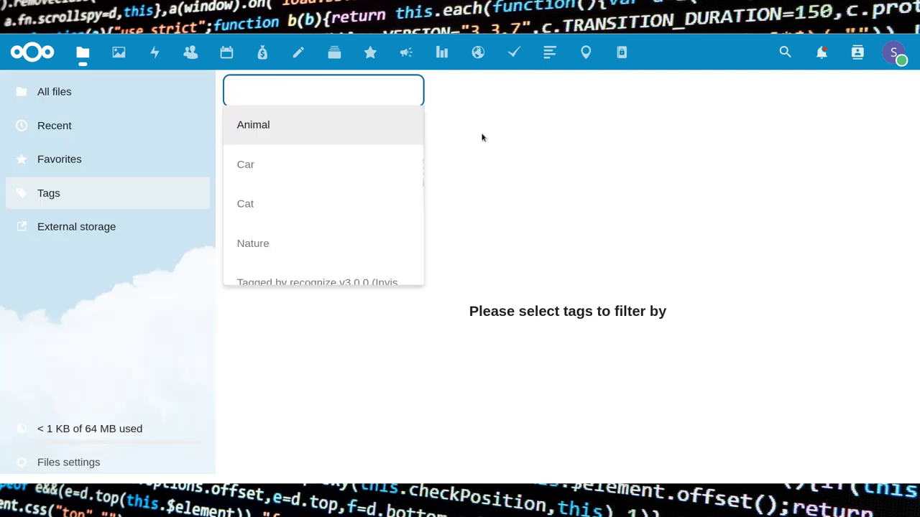
pyautogui.scroll(-2, 300, 123)
pyautogui.scroll(2, 302, 125)
pyautogui.click(298, 96)
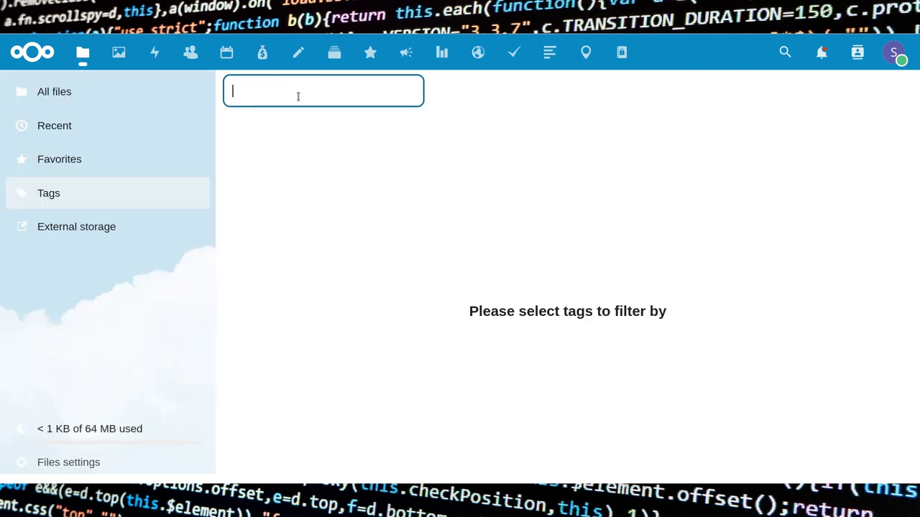